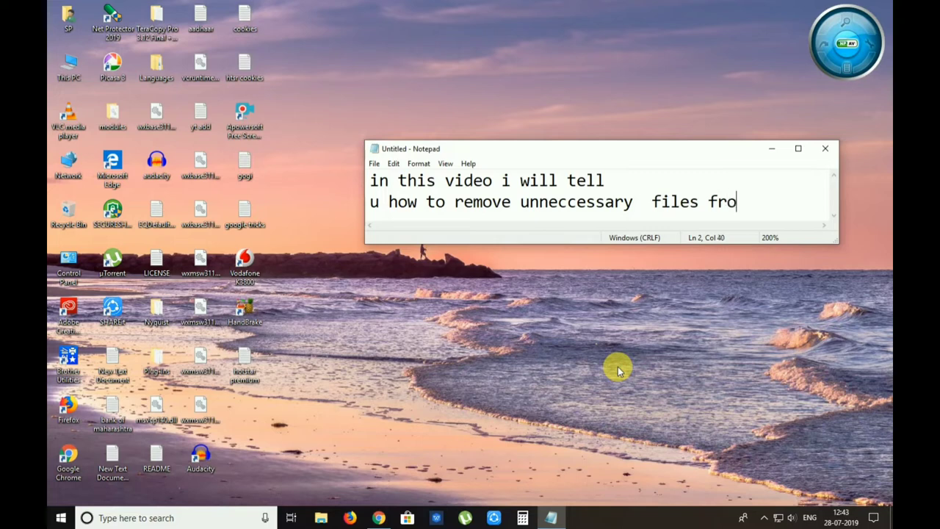
Step: Add a third line to the Notepad note reading "ur pc ,laptop", including the comma before "laptop"
key(Return)
text(u)
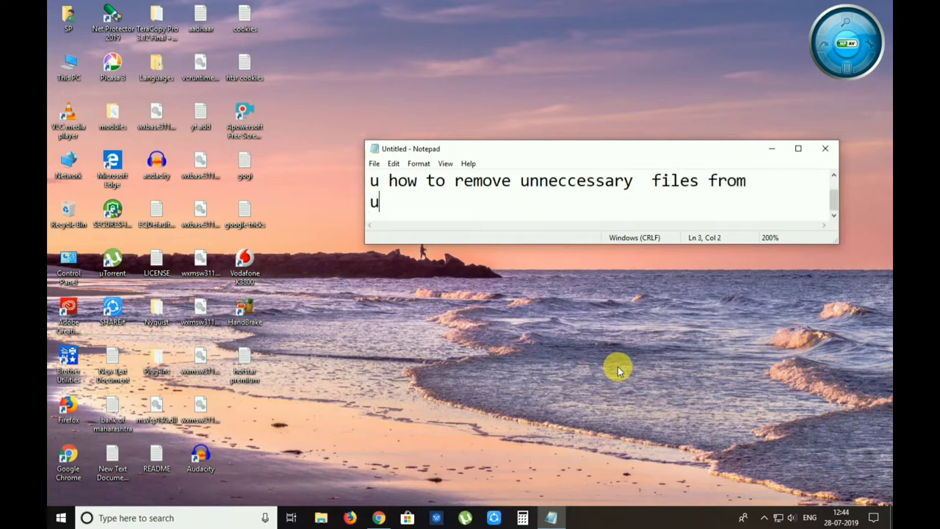
text(r pc laptop)
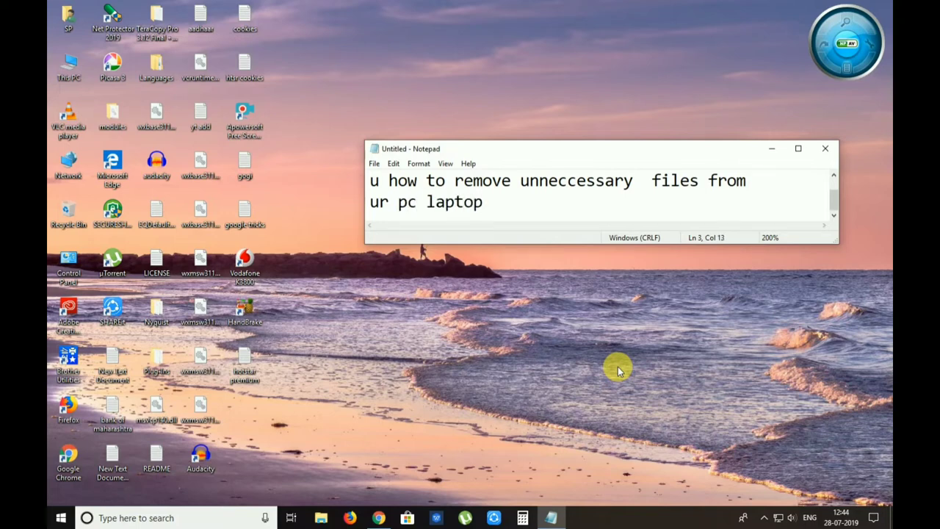
key(Left)
key(Left)
key(Left)
key(Left)
key(Left)
key(Left)
text(,)
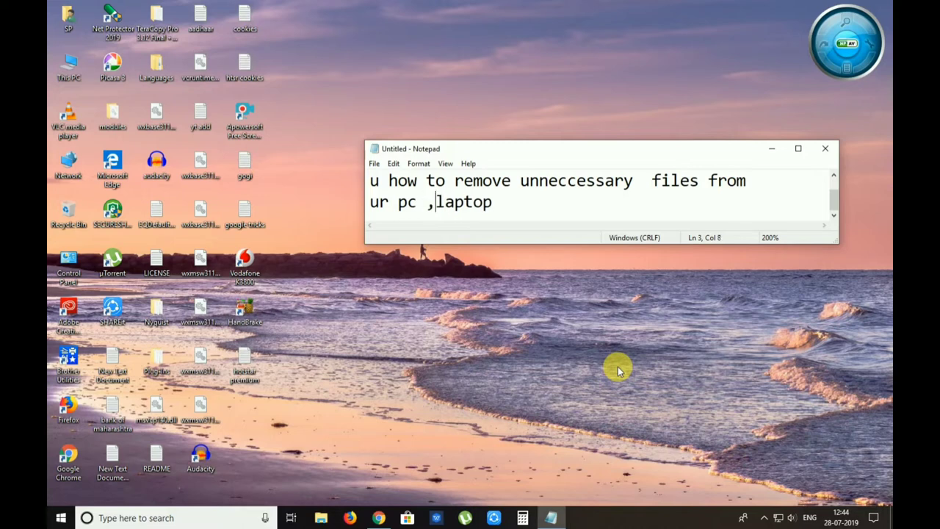
Step: Add the line "so lets start" below "ur pc ,laptop" in the note, followed by a new line
key(Right)
key(Right)
key(Right)
key(Right)
key(Right)
key(Return)
text(s)
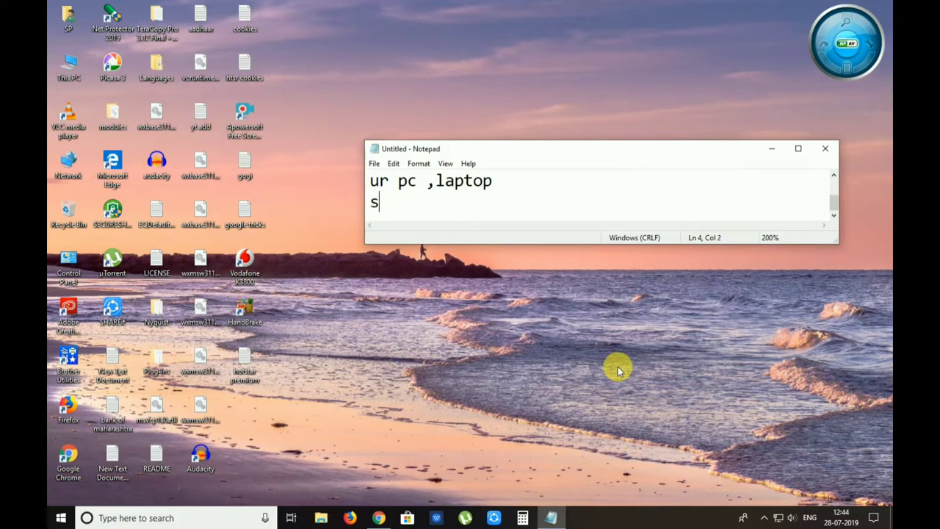
text(o lets start)
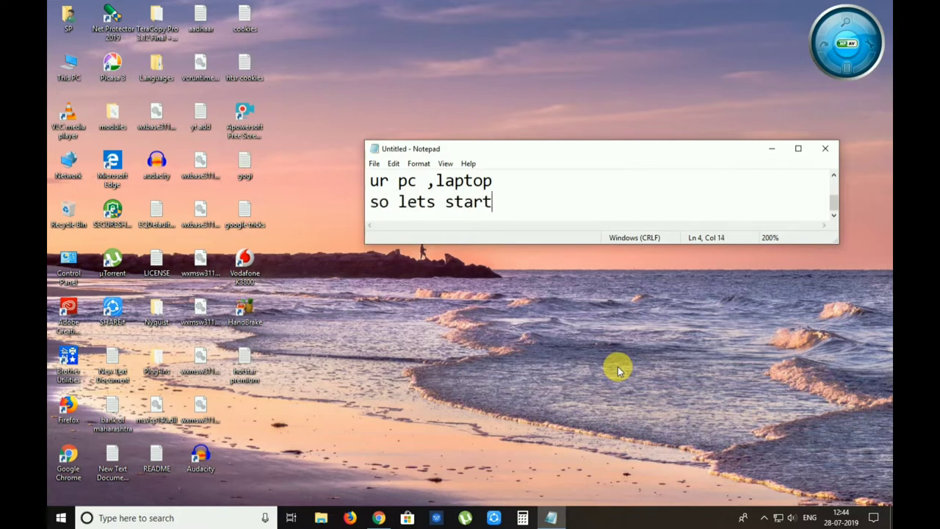
key(Return)
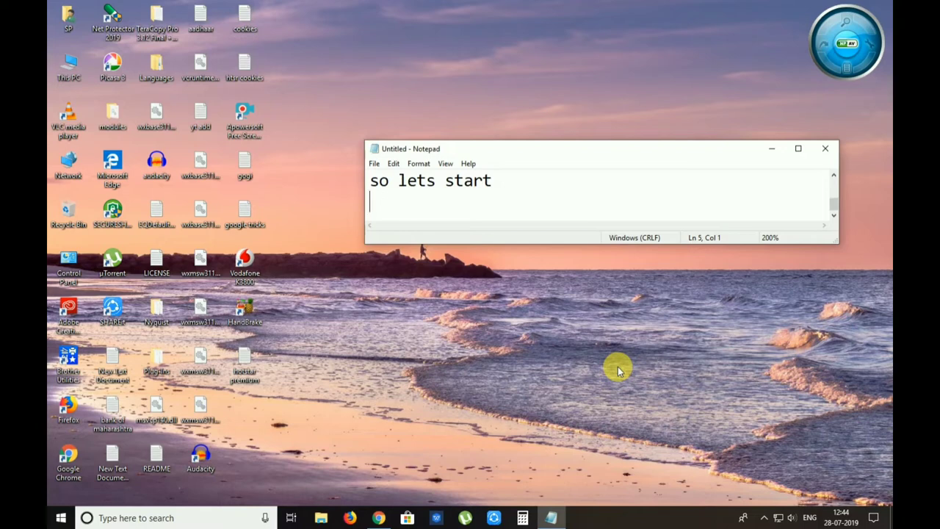
text(go to)
text(run)
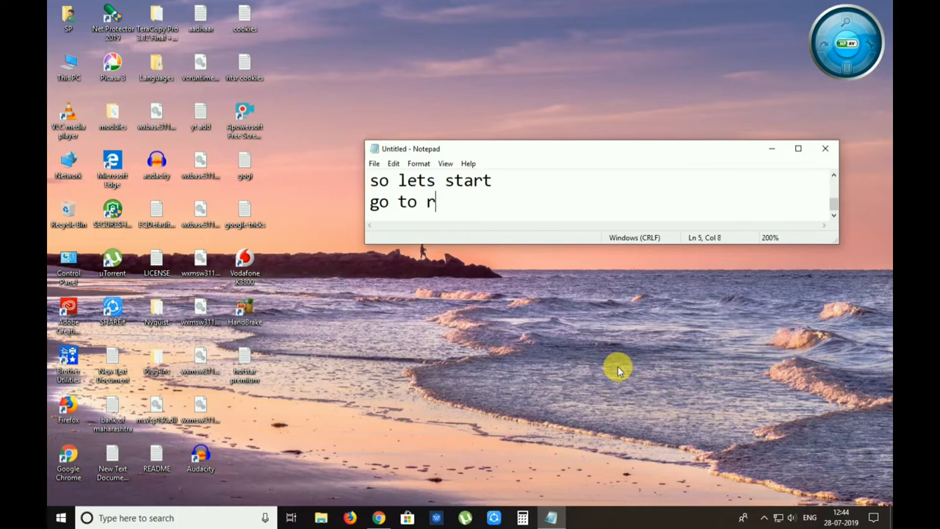
key(BackSpace)
key(BackSpace)
key(BackSpace)
key(BackSpace)
key(BackSpace)
key(BackSpace)
key(BackSpace)
key(BackSpace)
key(BackSpace)
key(BackSpace)
Step: Write the instruction "press win+r button" on the line below "so lets start", correcting the misspelled first word
text(pess)
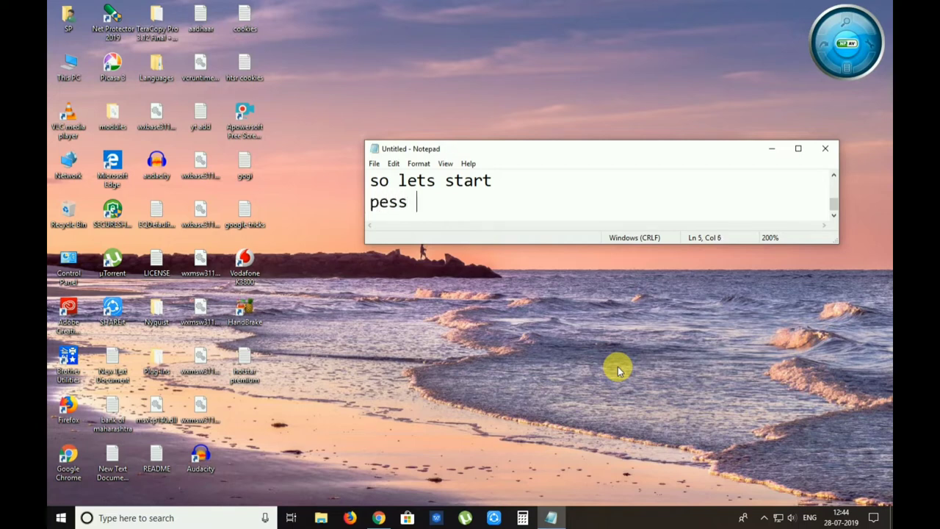
key(BackSpace)
key(BackSpace)
key(BackSpace)
key(BackSpace)
text(ress win )
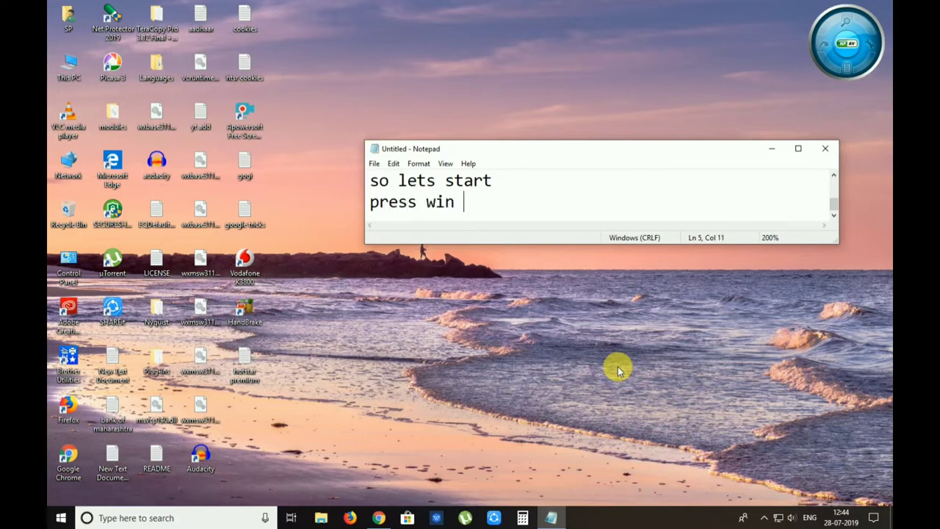
text(+)
key(BackSpace)
key(BackSpace)
text(+r)
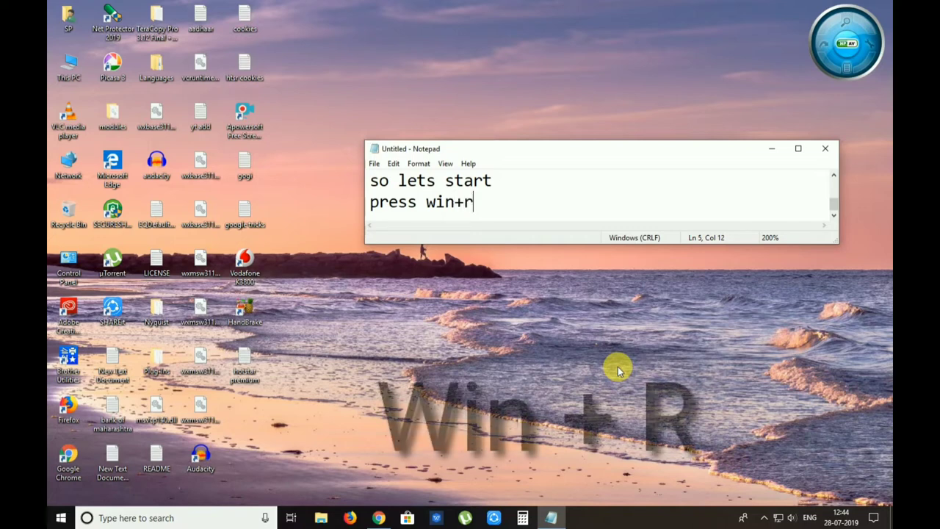
text( button)
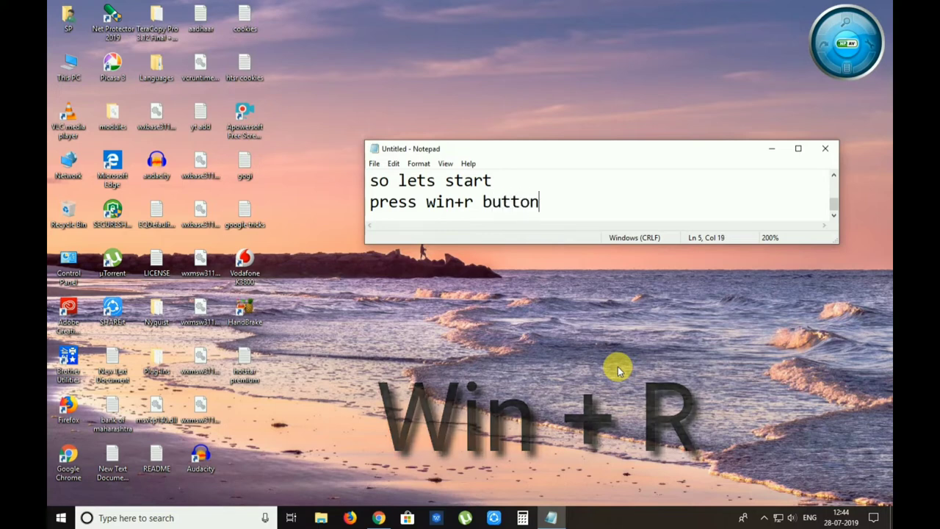
Step: Bring up the Run dialog, and add the lines "then enter" and "%temp%" to the note
key(super+r)
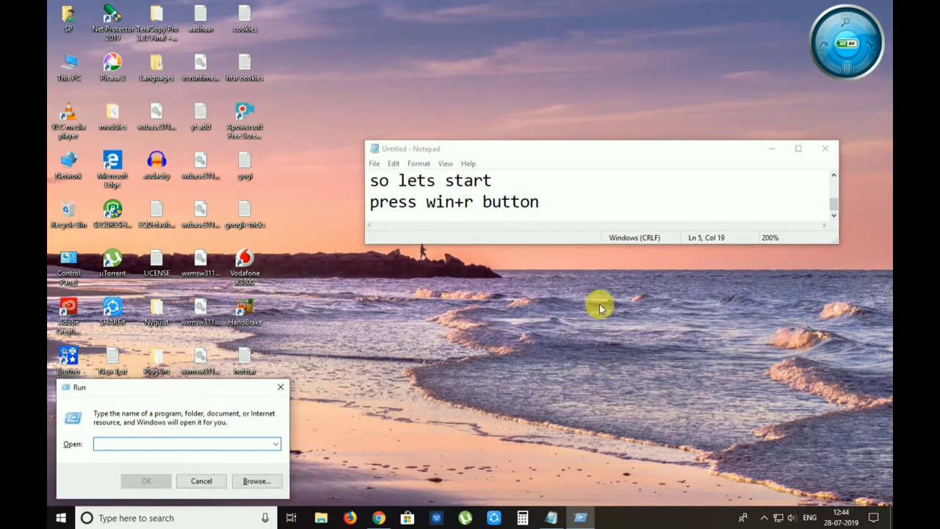
click(568, 209)
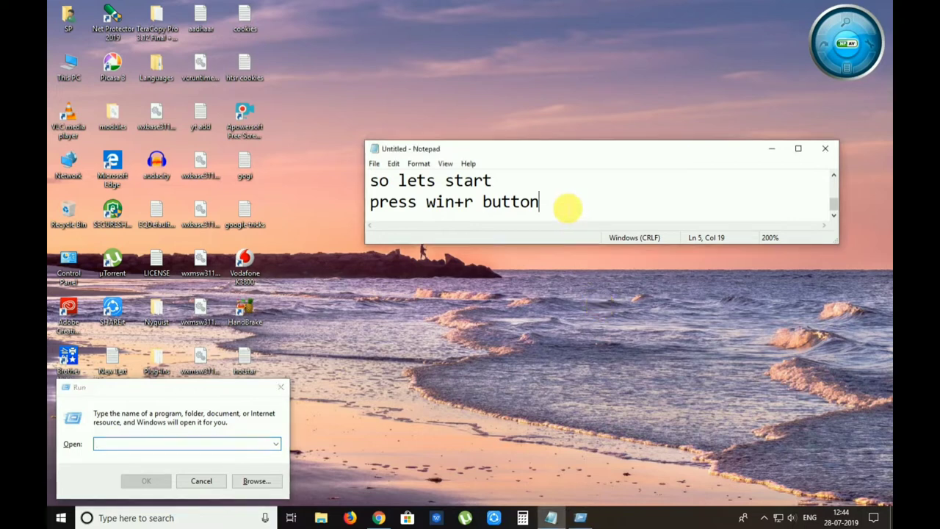
key(Return)
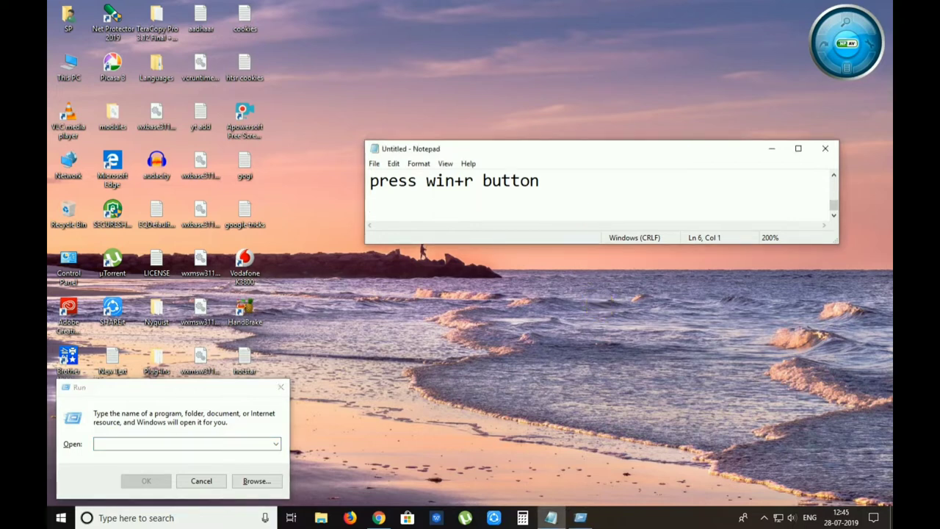
text(then enter)
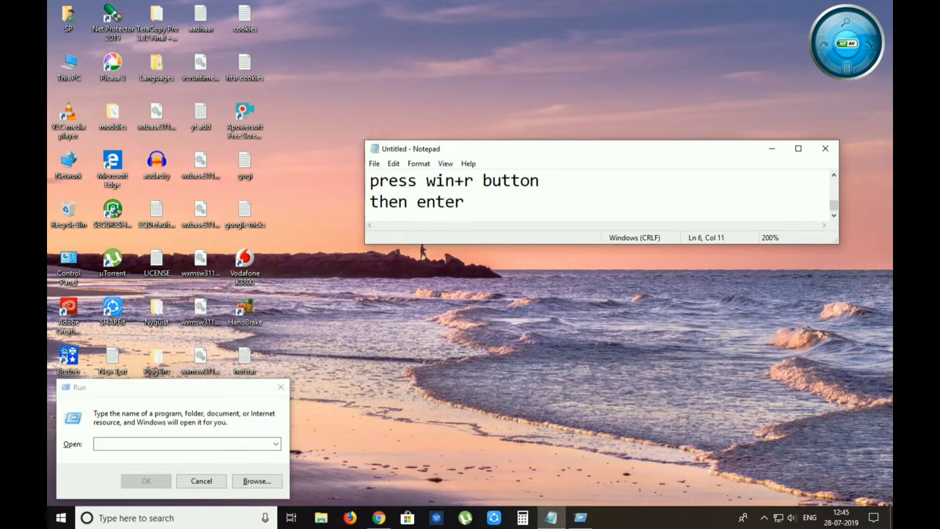
key(Return)
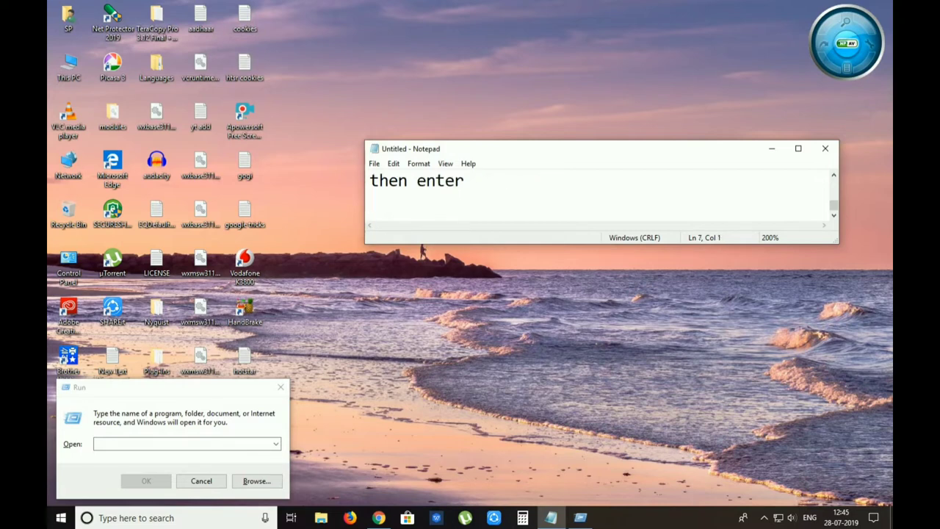
text(%temp%)
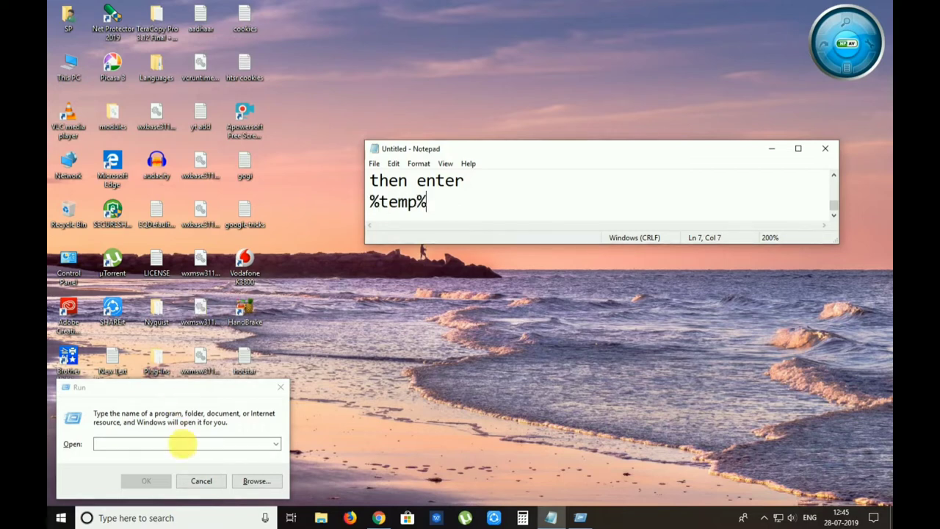
Step: Enter %temp% as the command in the Run dialog without executing it
click(184, 445)
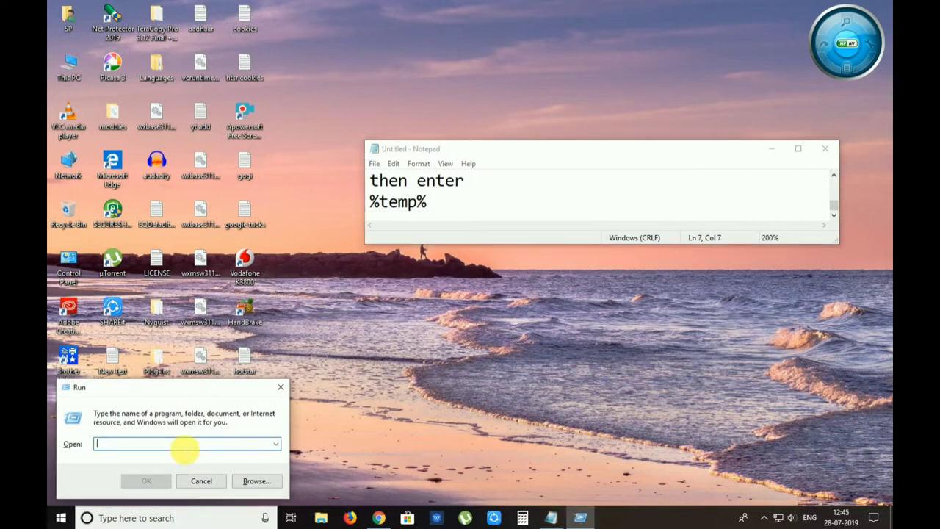
text(%temp%)
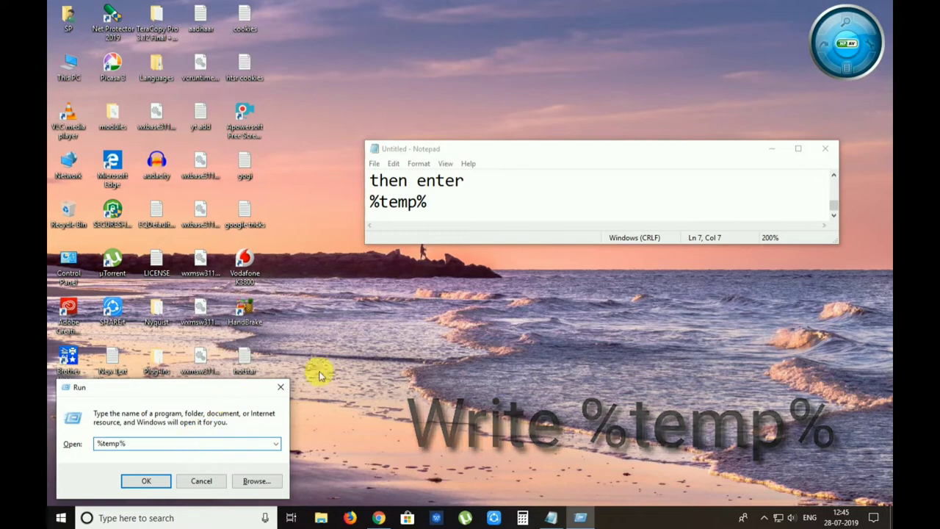
Step: Extend the note's %temp% line with "n hit enter", and execute the Run command to open the Temp folder
click(446, 210)
text(n )
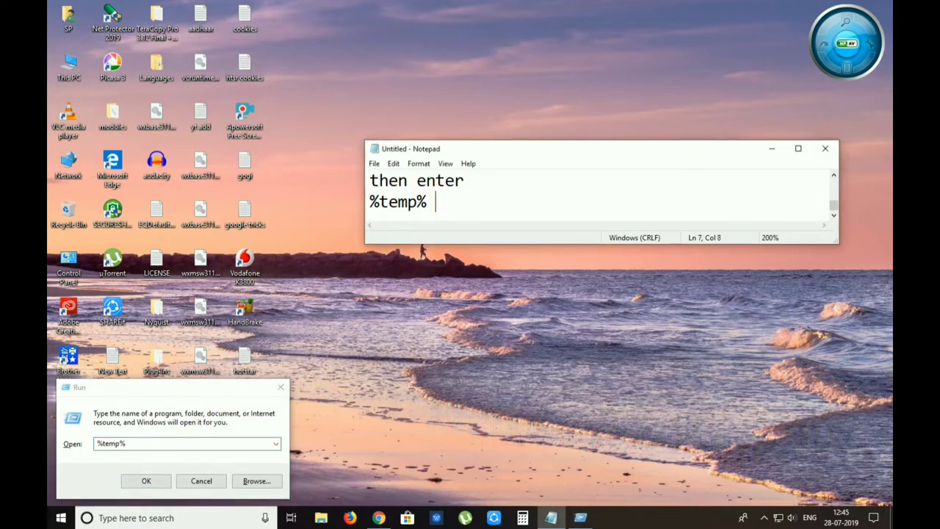
text(hit enter)
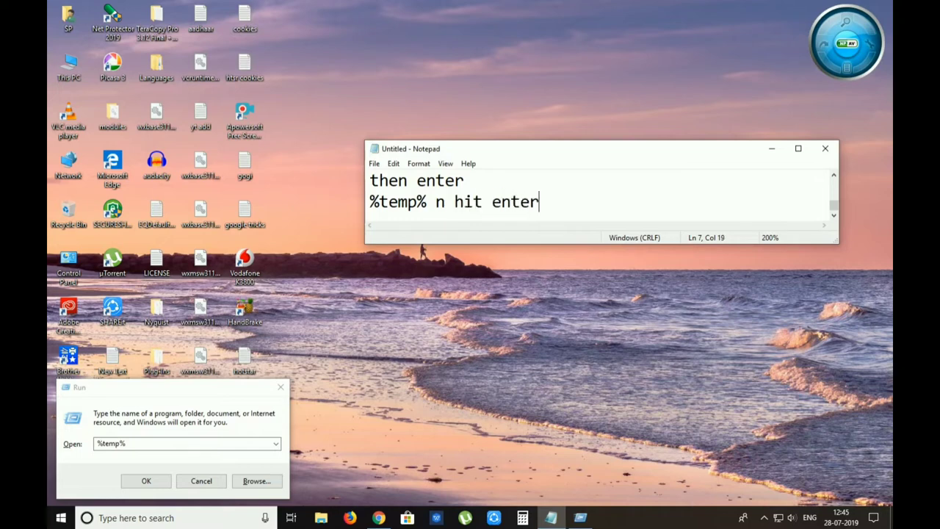
key(Return)
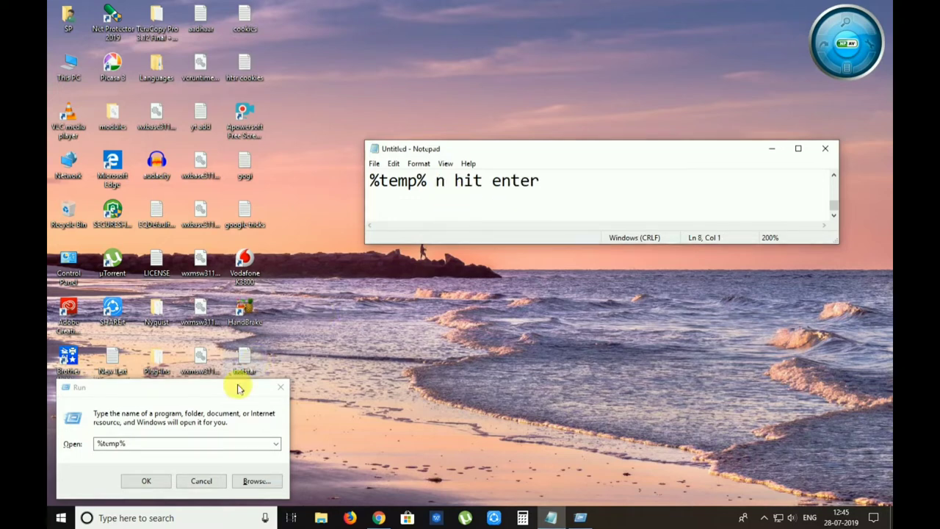
click(149, 481)
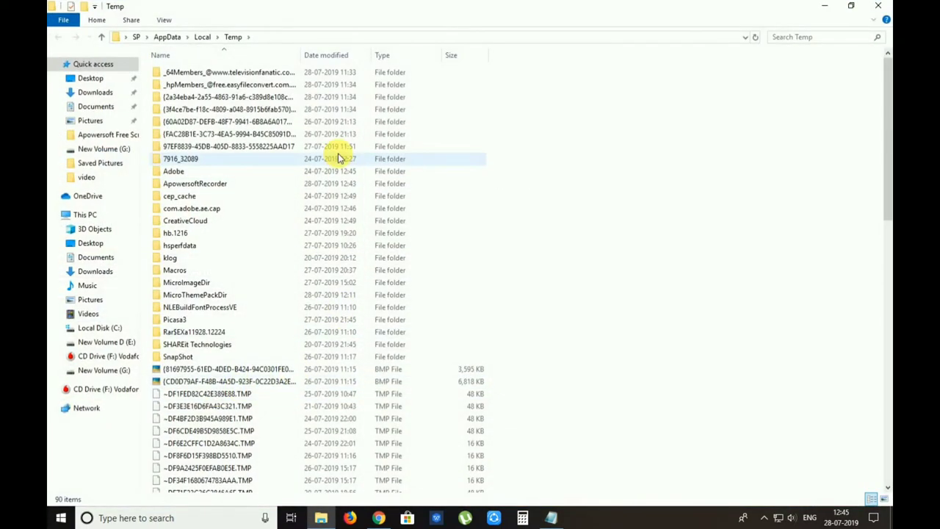
Step: Switch back to Notepad and add the line "then clt+a n delete" to the note
mouse_move(551, 516)
click(558, 484)
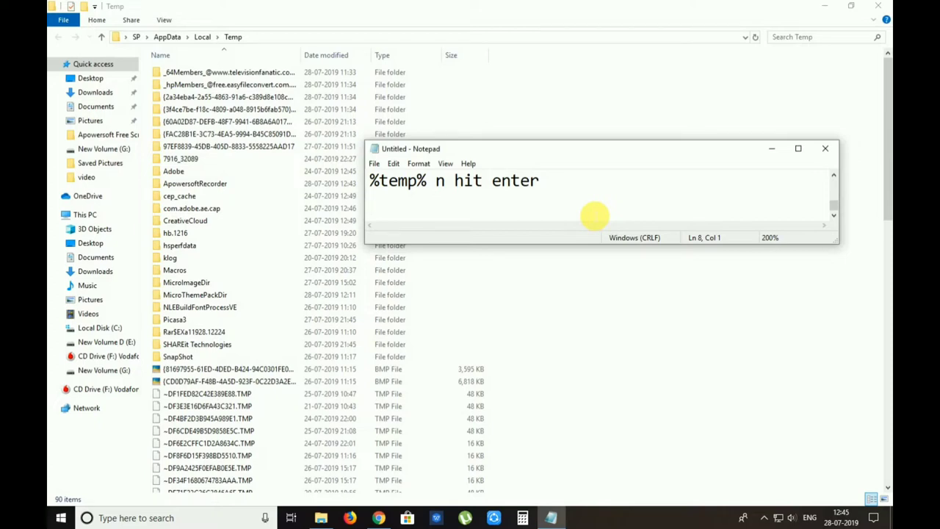
text(then )
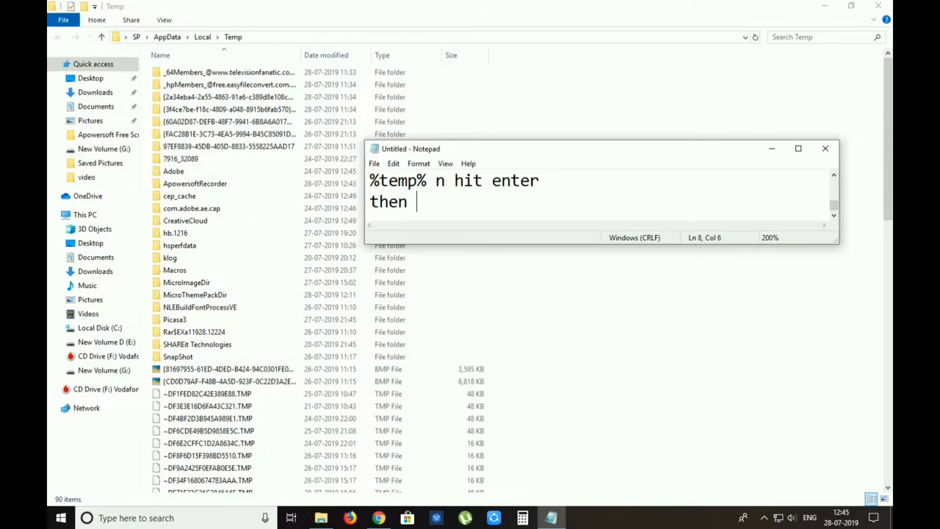
text(clt+a)
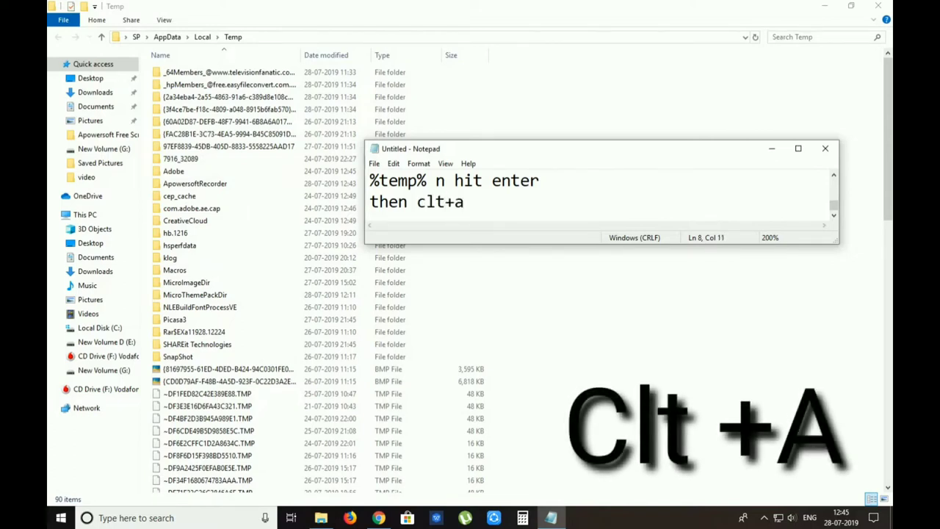
text( n delete b)
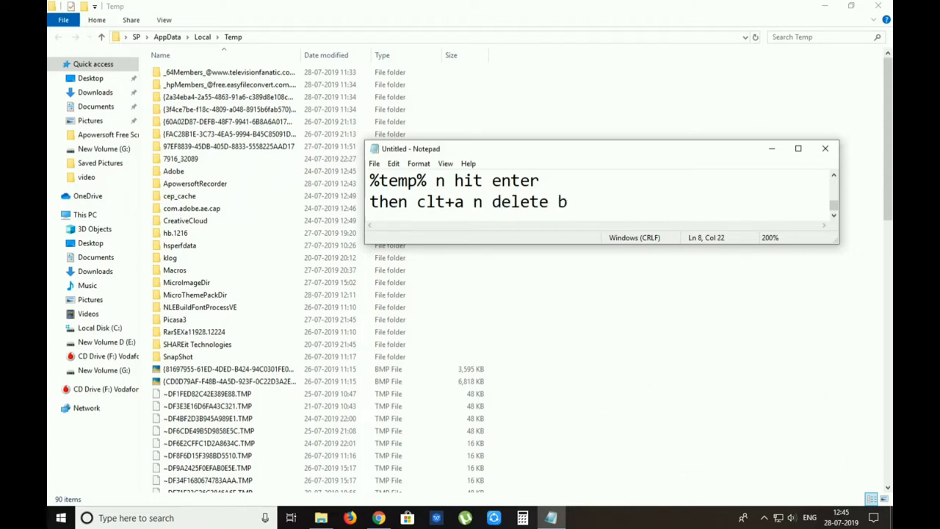
key(BackSpace)
key(ctrl+a)
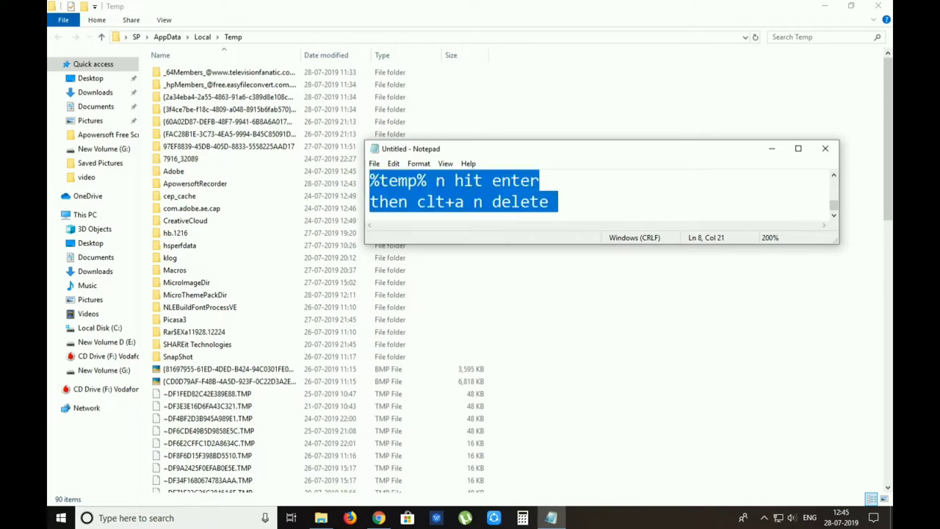
Step: Minimize Notepad and delete everything in the Temp folder, granting administrator permission for all items and skipping all items in use
click(771, 149)
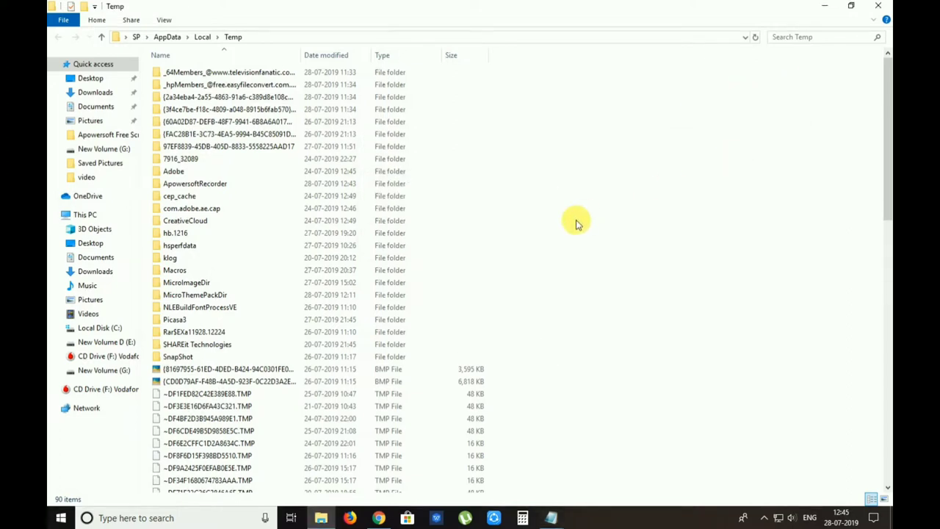
key(ctrl+a)
key(Delete)
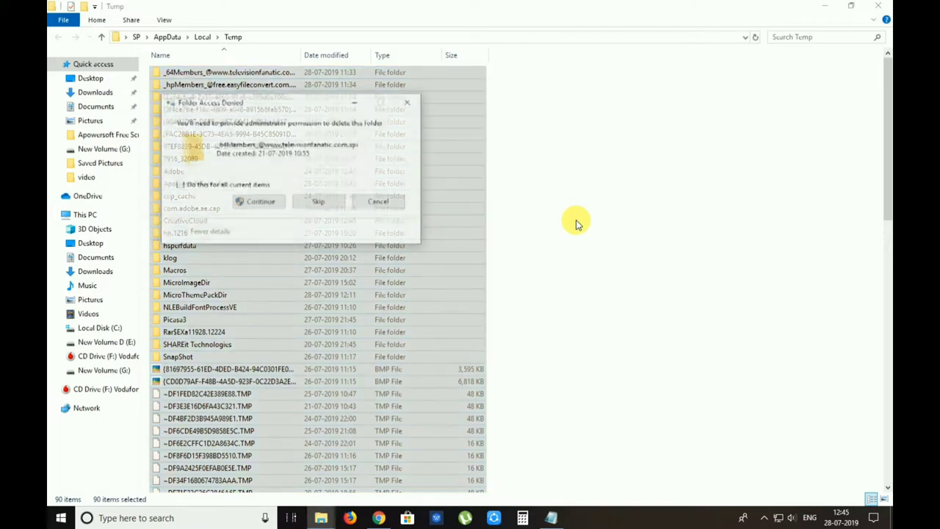
click(176, 184)
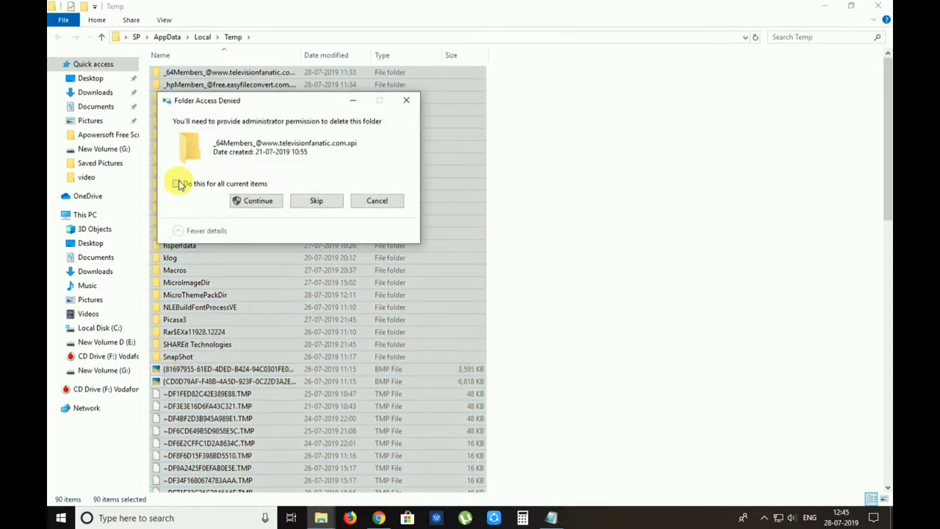
click(253, 201)
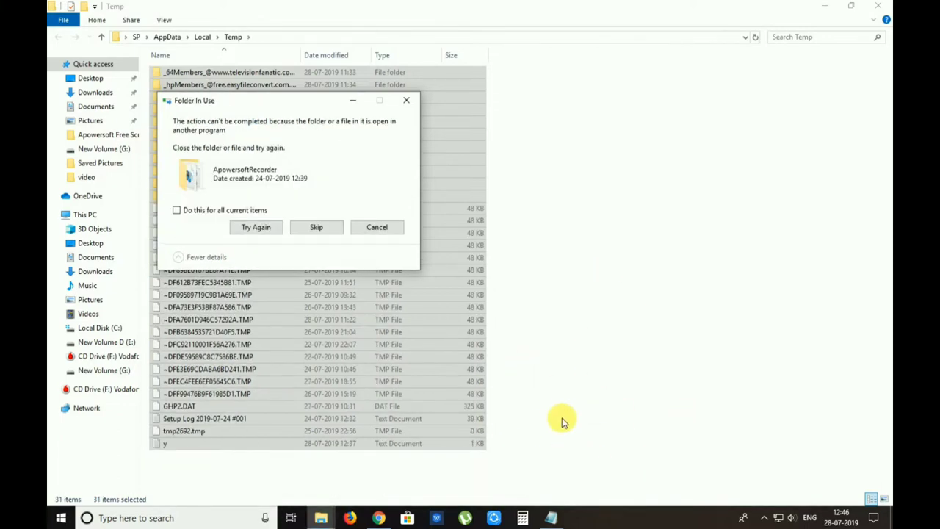
click(225, 212)
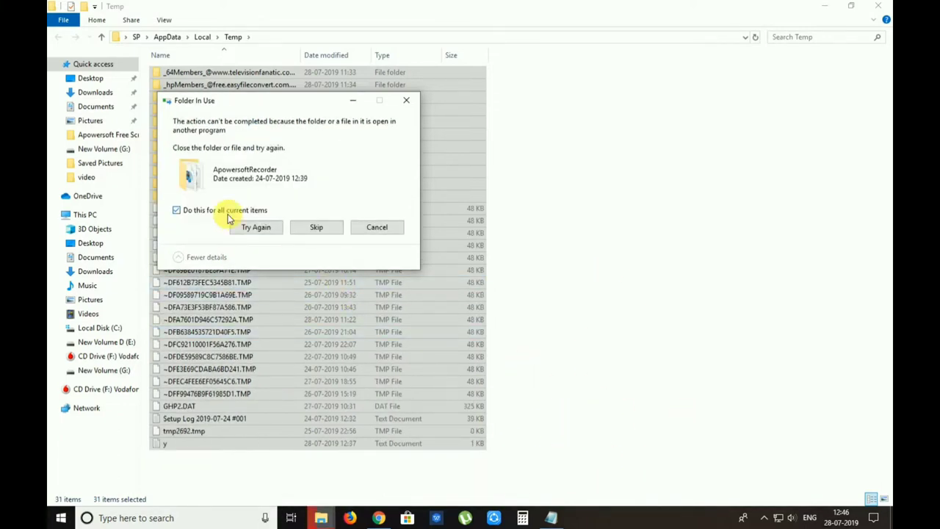
click(321, 229)
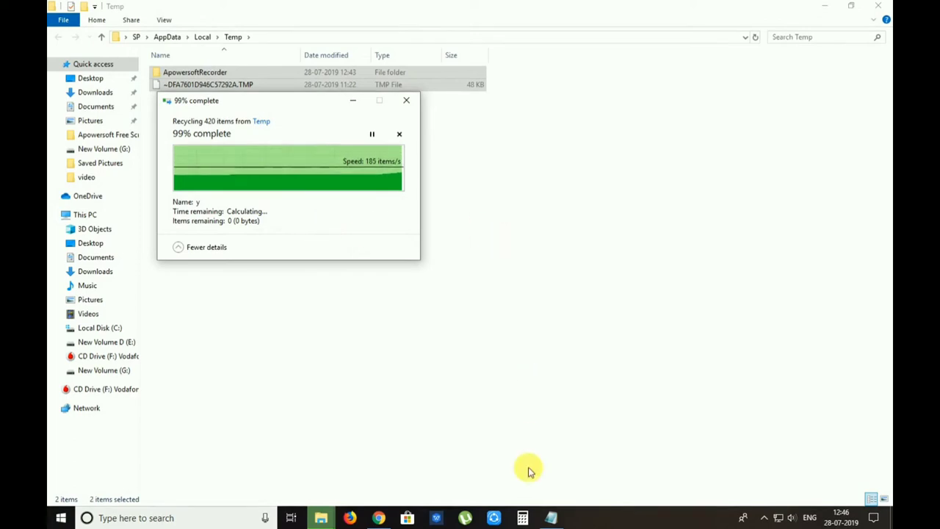
Step: Switch back to Notepad, extend the delete instruction with "all files", and close the Temp folder window
click(552, 518)
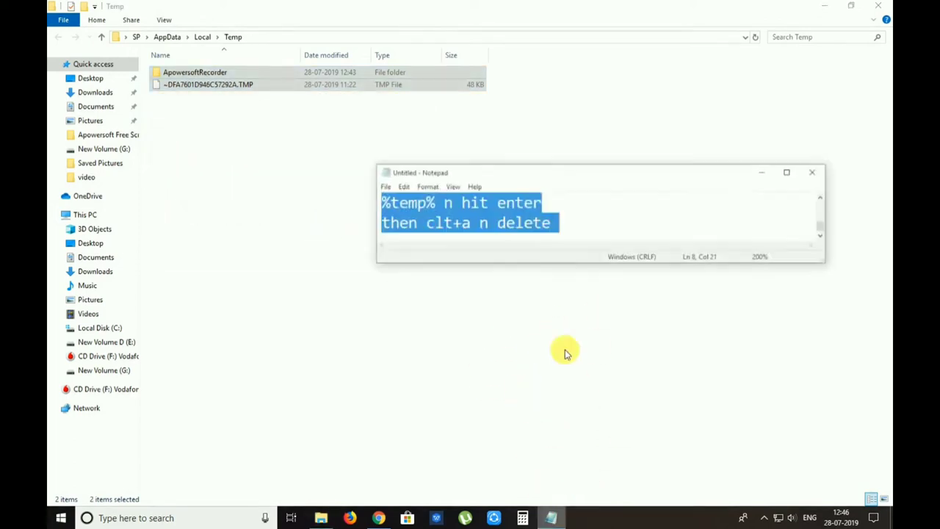
click(580, 208)
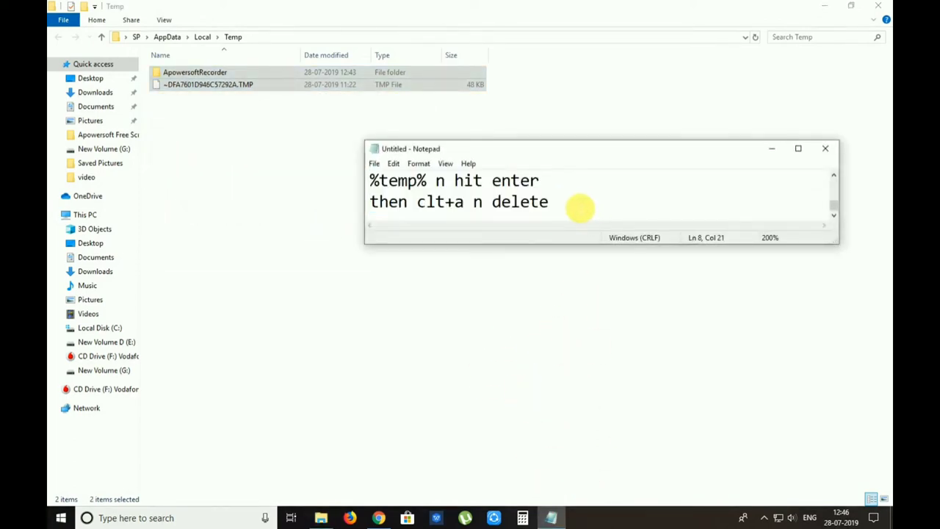
text(all fil)
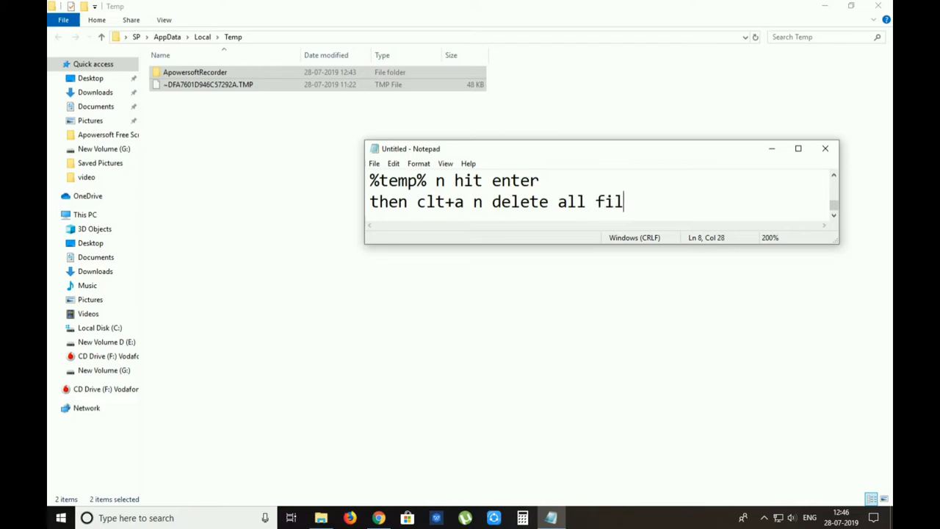
text(es)
key(Return)
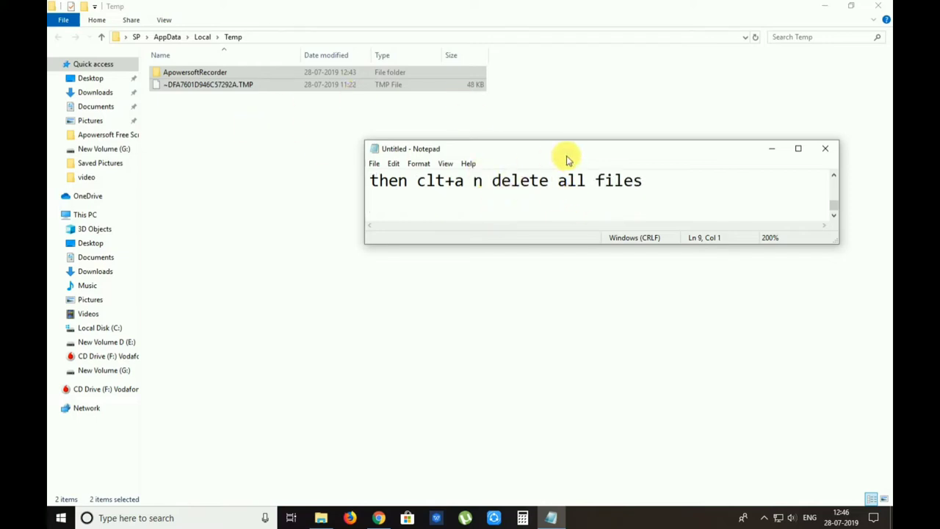
click(878, 6)
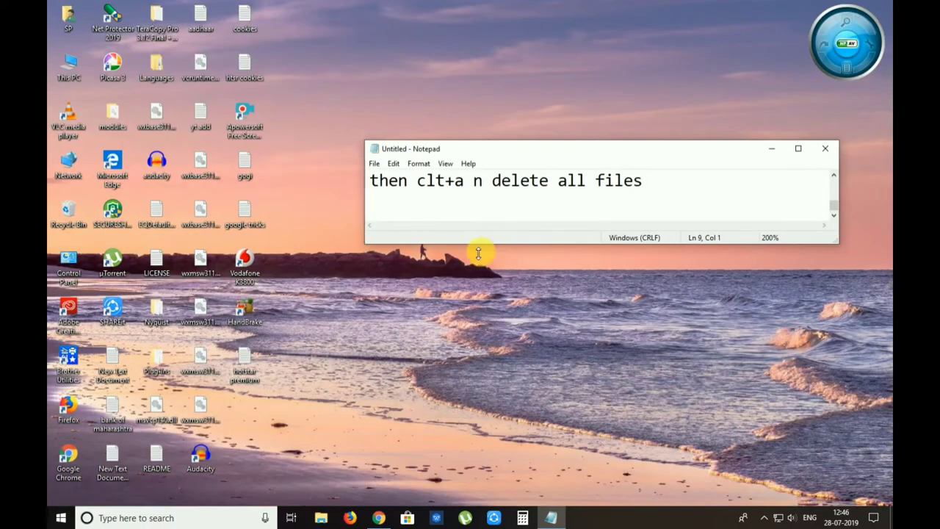
Step: Add the line "after that again" to the note in Notepad
click(477, 209)
text(after that ah)
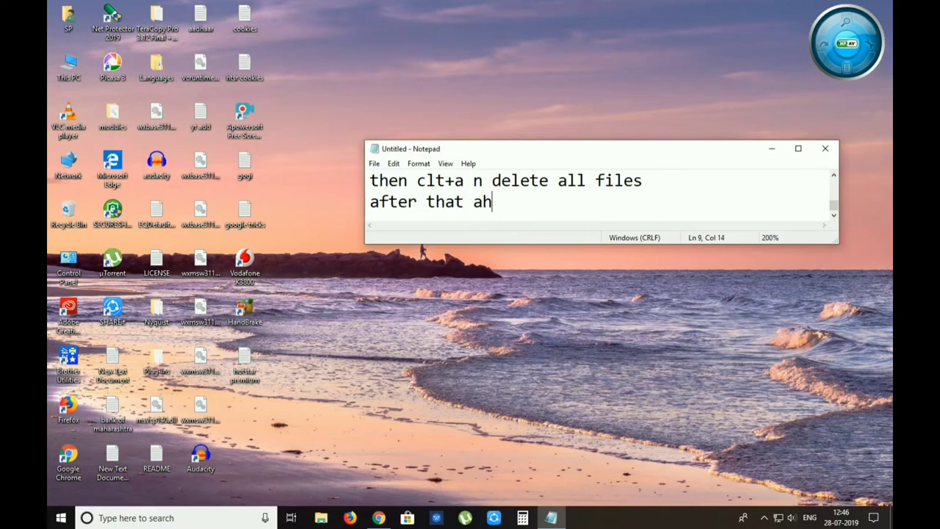
key(BackSpace)
text(gan)
key(BackSpace)
text(in)
key(Return)
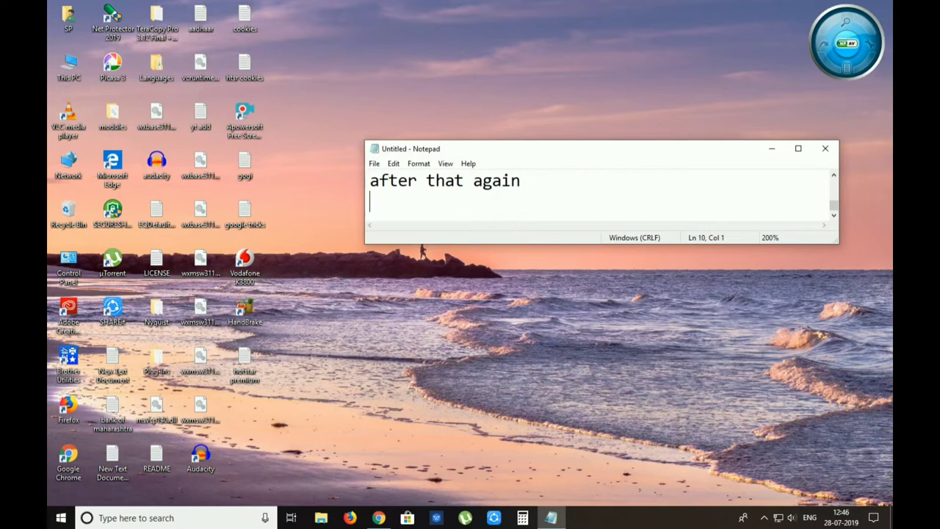
Step: Write "press win+r" on the note's new line and open the Run dialog
text(press w)
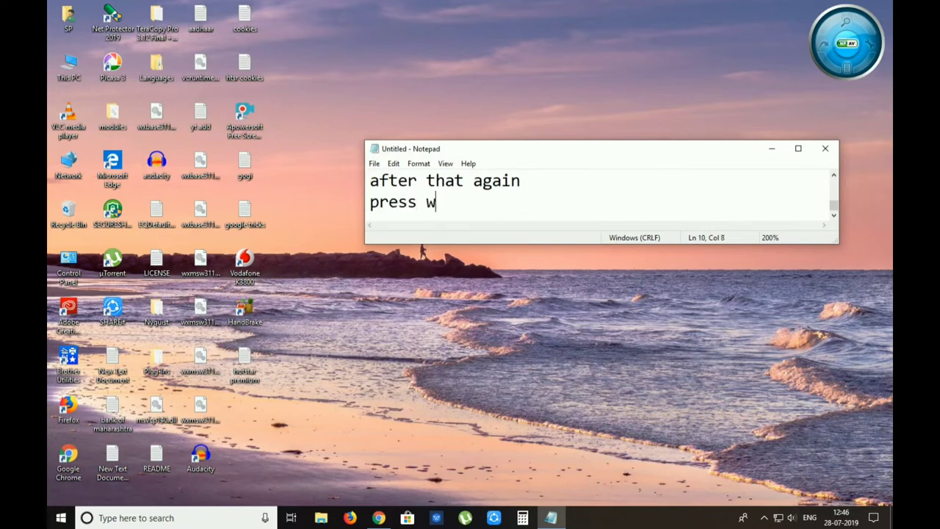
text(in+r)
key(super+r)
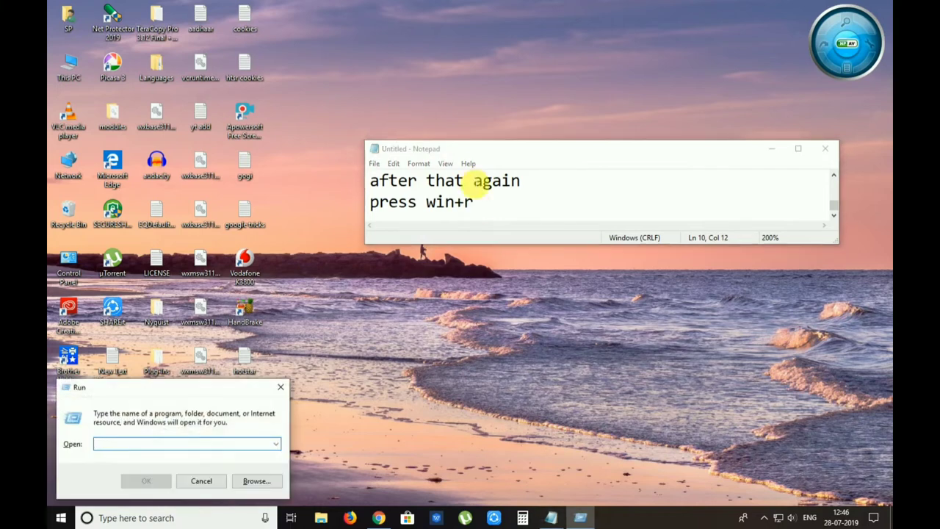
Step: Add the line "n enter temp" to the note, and enter temp in the Run dialog without executing it
click(504, 210)
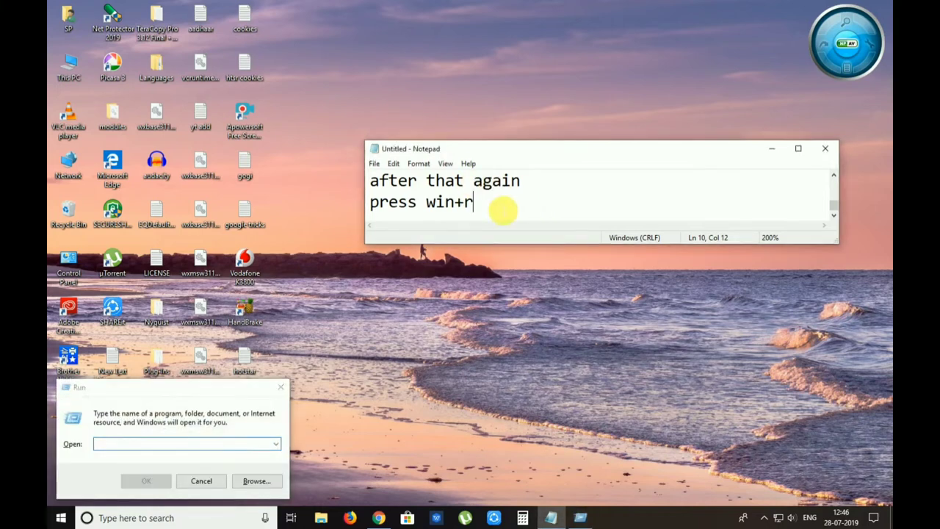
key(Return)
text(n )
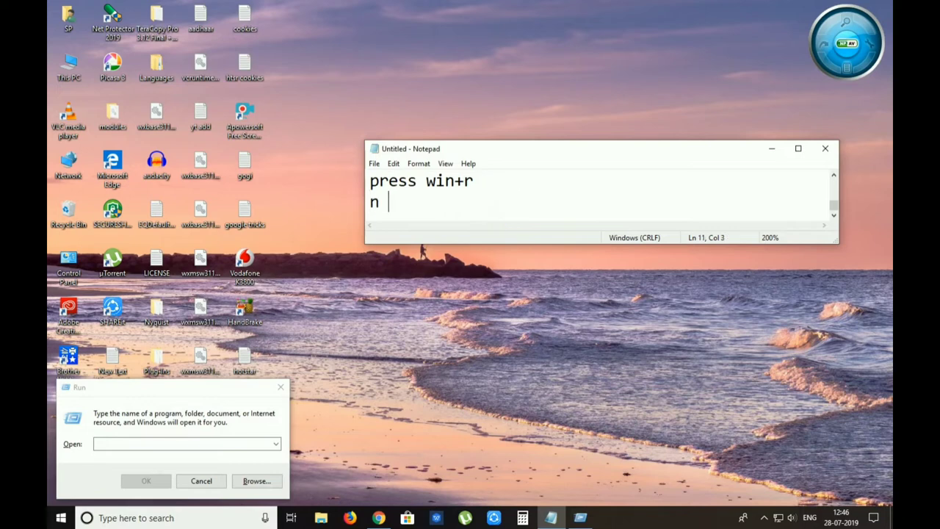
text(enter te)
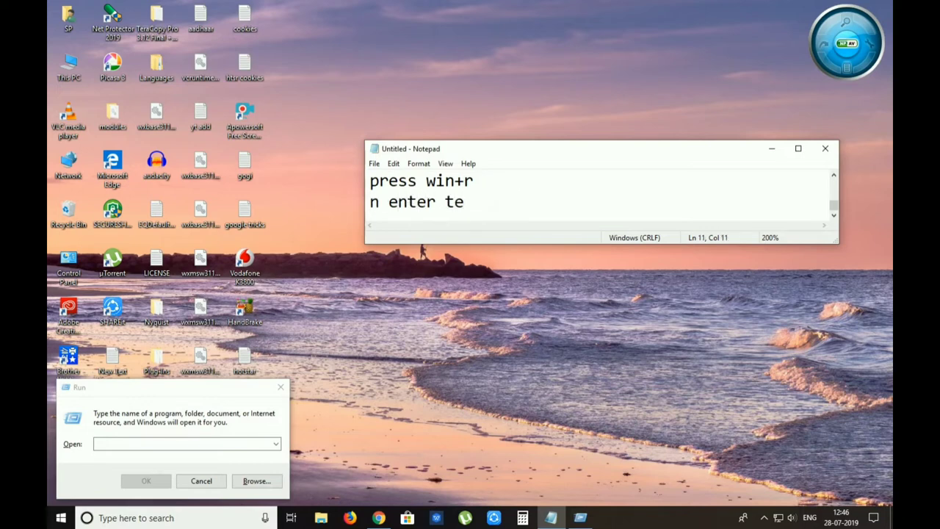
text(mp)
click(128, 442)
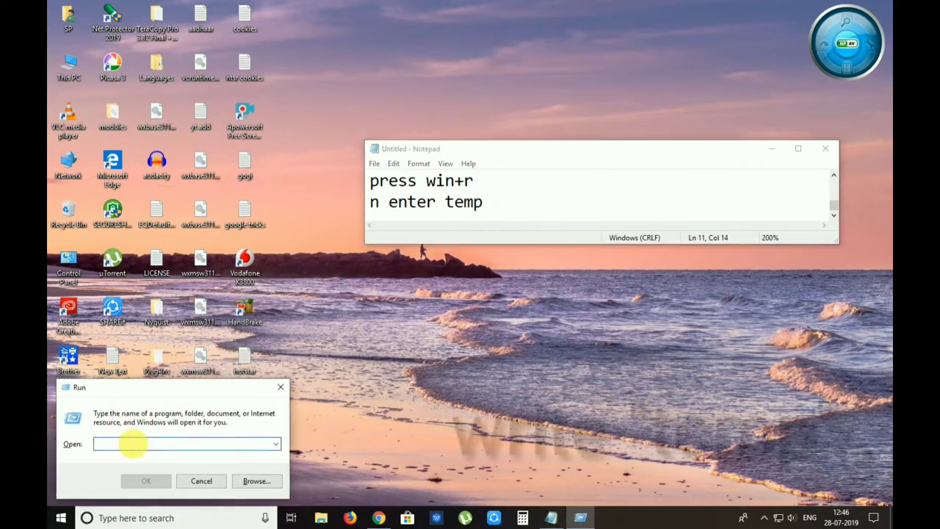
text(temp)
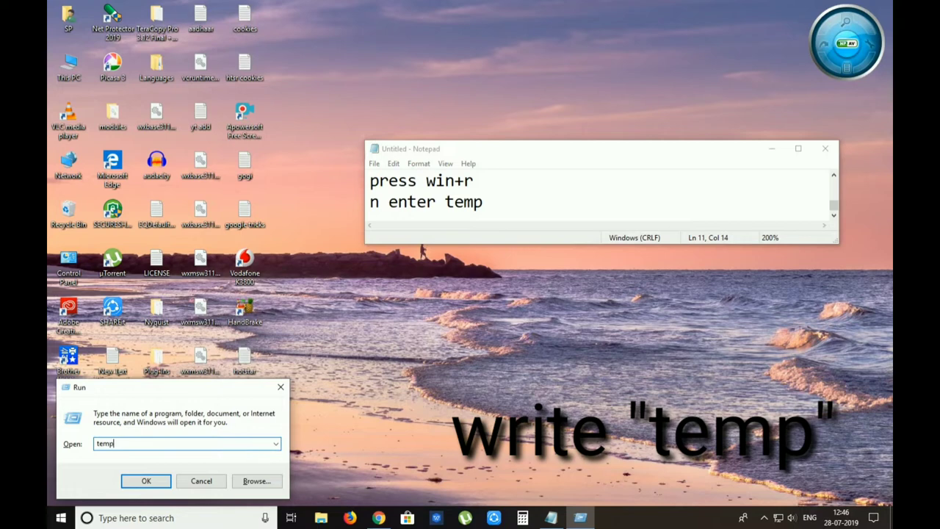
Step: Extend the note's temp line with "and press ok", and execute the Run command to open the Windows Temp folder
click(500, 184)
click(503, 204)
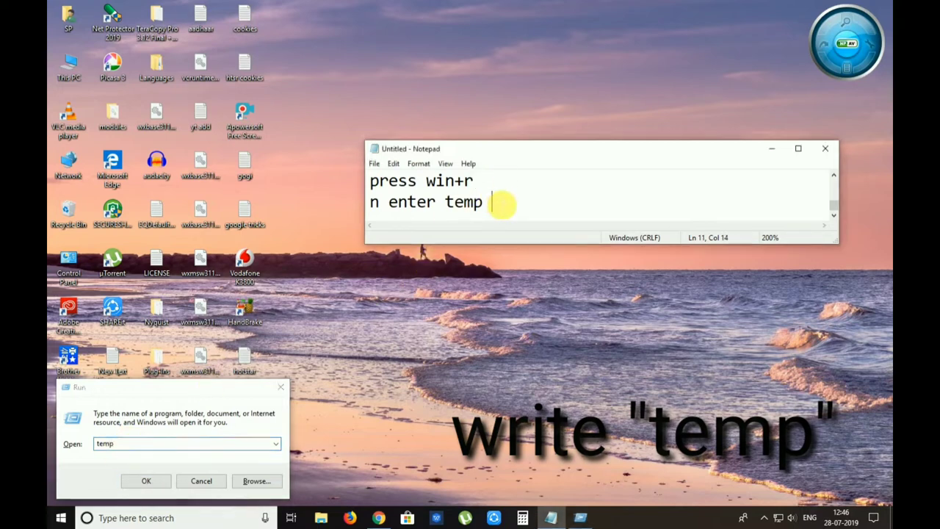
text(and )
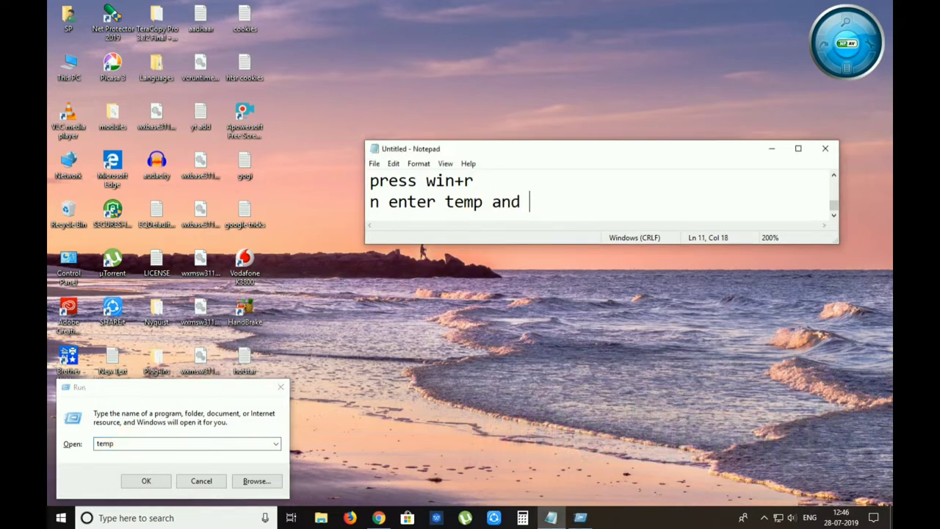
text(press )
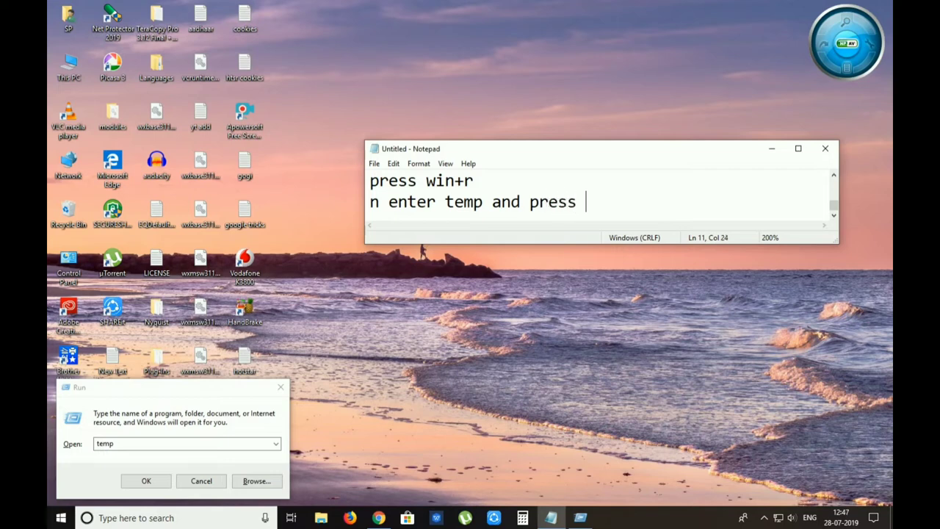
text(k)
key(BackSpace)
text(ok)
key(Return)
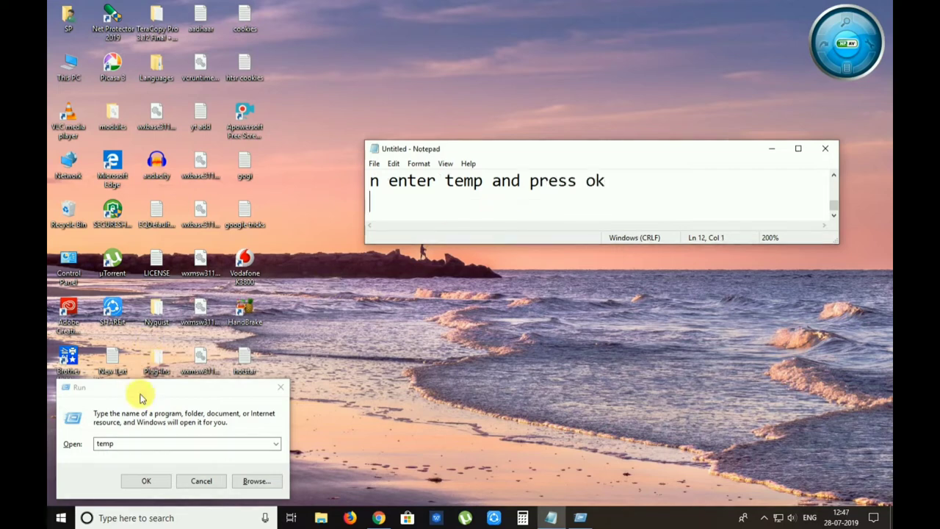
click(146, 480)
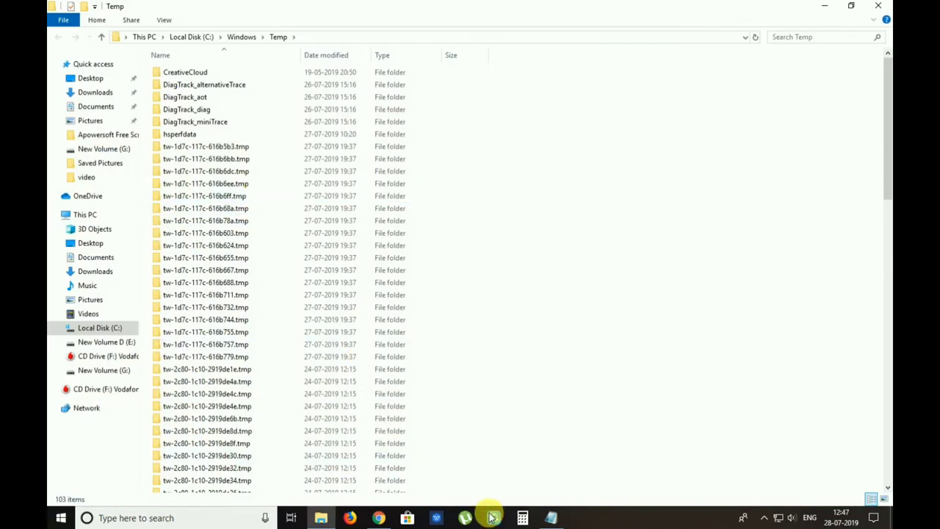
Step: Switch back to Notepad and add the line "select all n delete" to the note
click(551, 518)
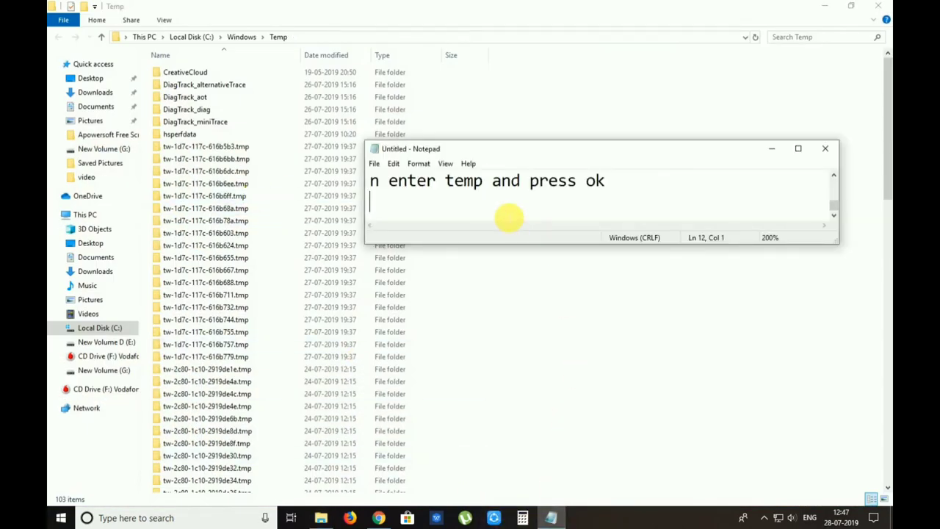
text(s)
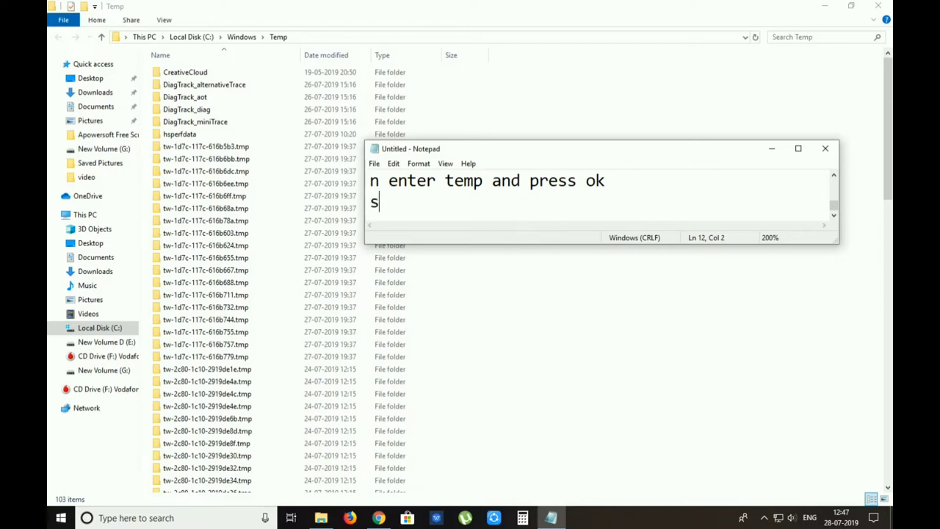
text(elect all )
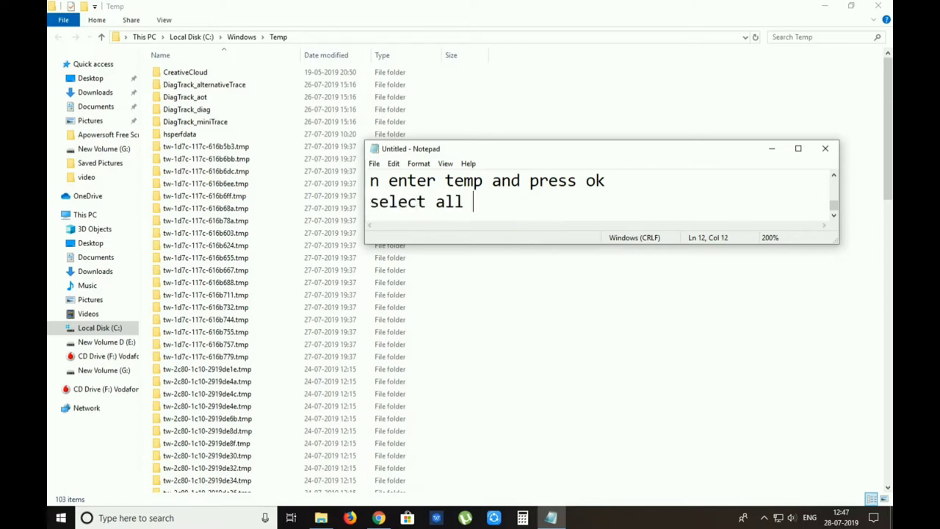
text(n delete)
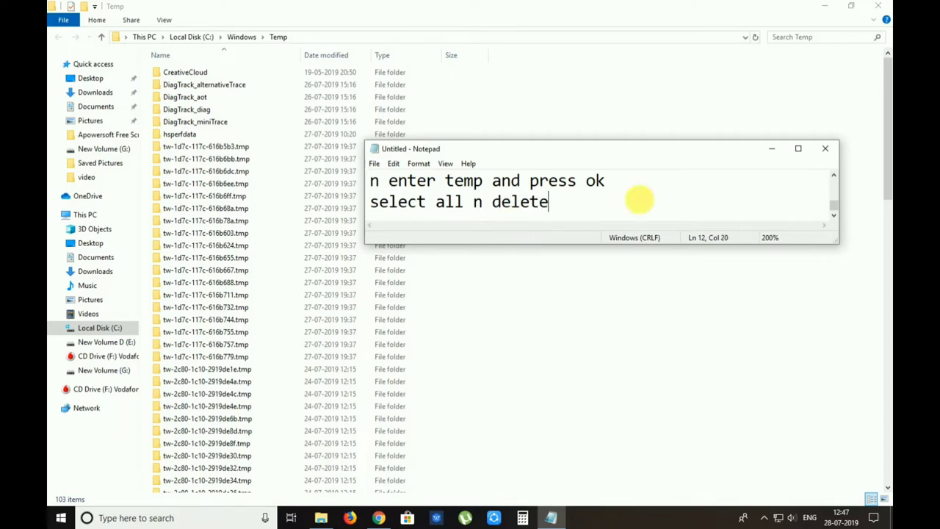
Step: Minimize Notepad and delete everything in the Windows Temp folder, skipping all items in use
click(771, 148)
key(ctrl+a)
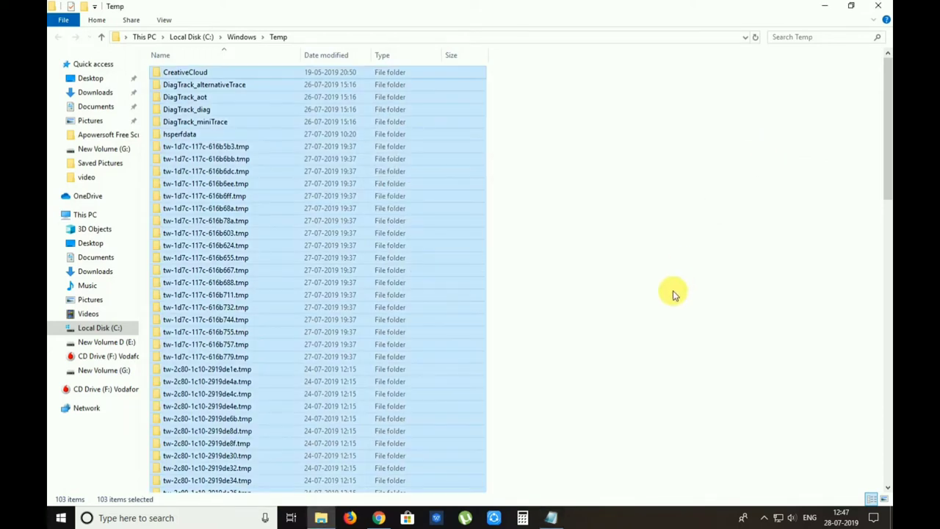
key(Delete)
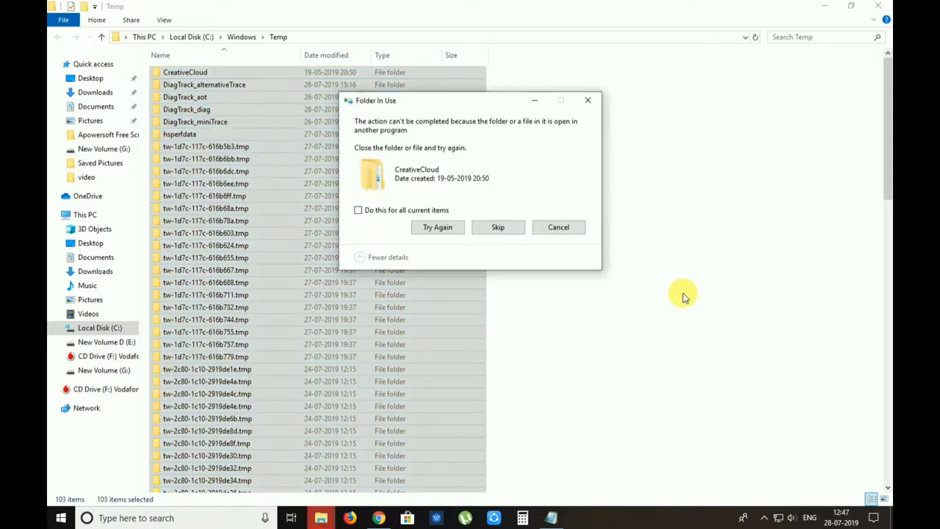
click(370, 213)
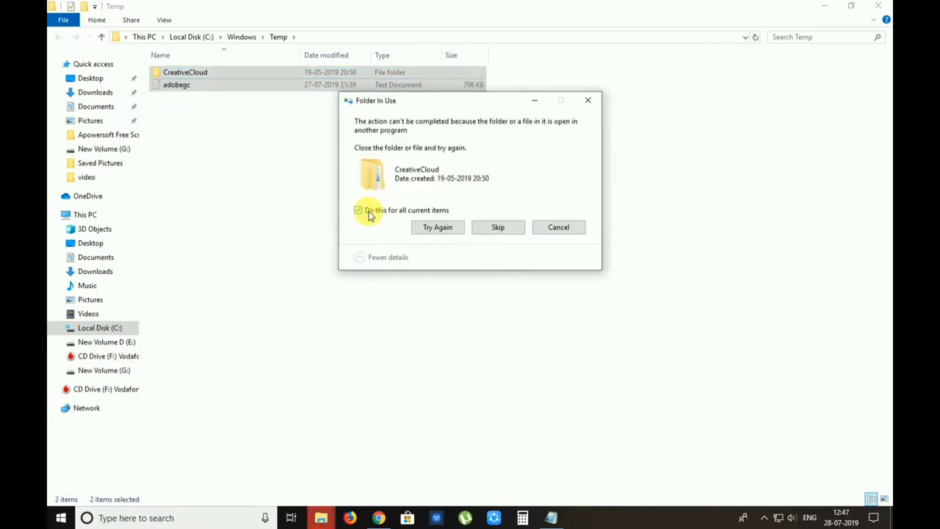
click(518, 229)
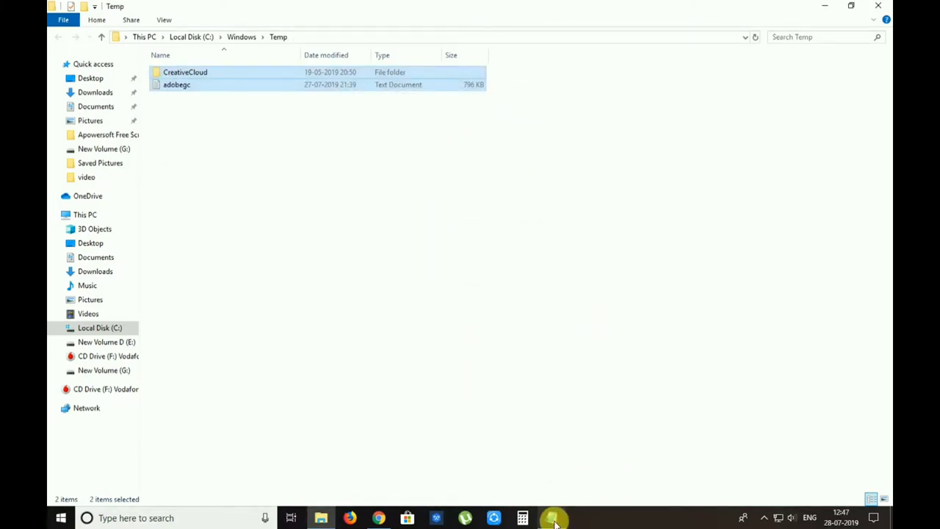
Step: Restore Notepad, add the line "which is not deleting skip the files" to the note, and close the Windows Temp folder window
click(551, 517)
key(Return)
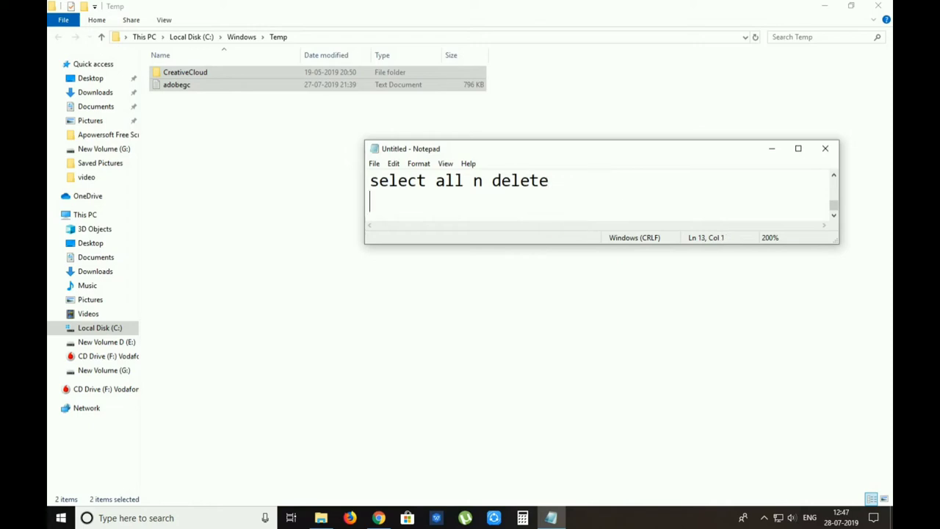
text(which)
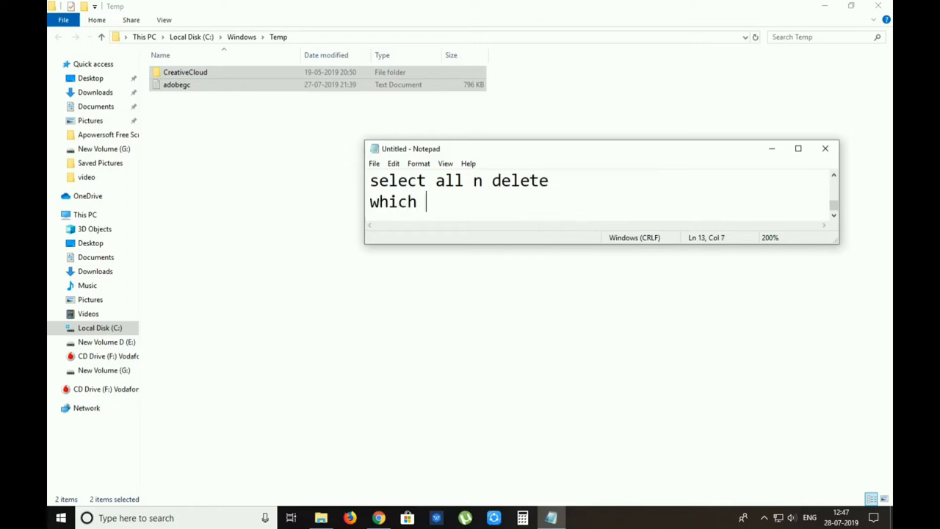
text( is not del)
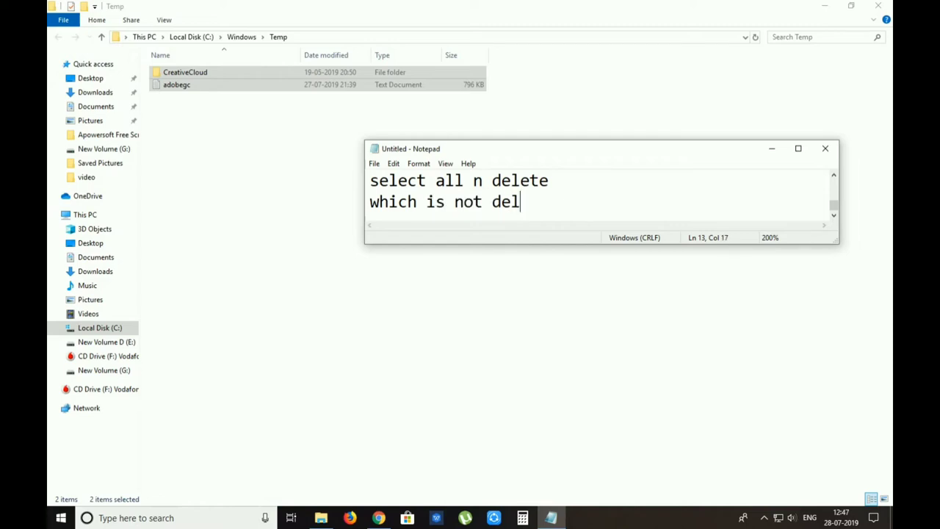
text(eting)
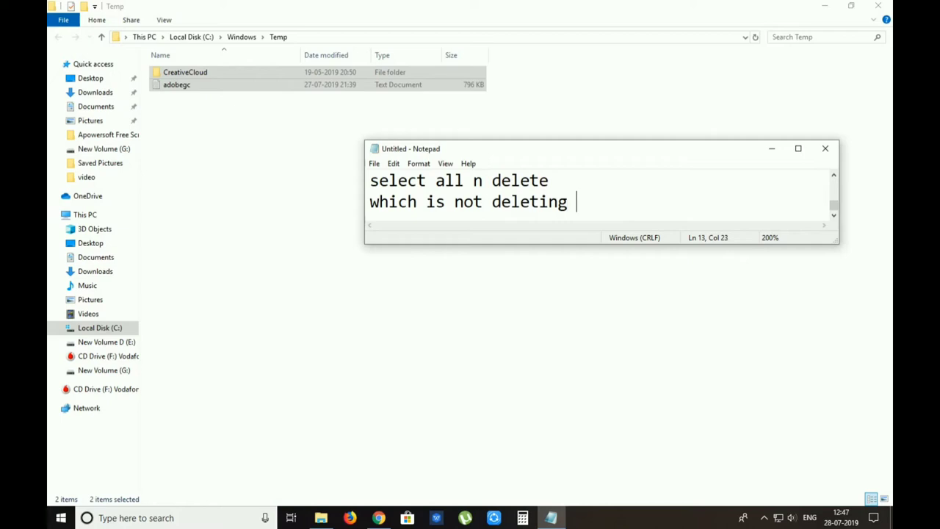
text( skip it)
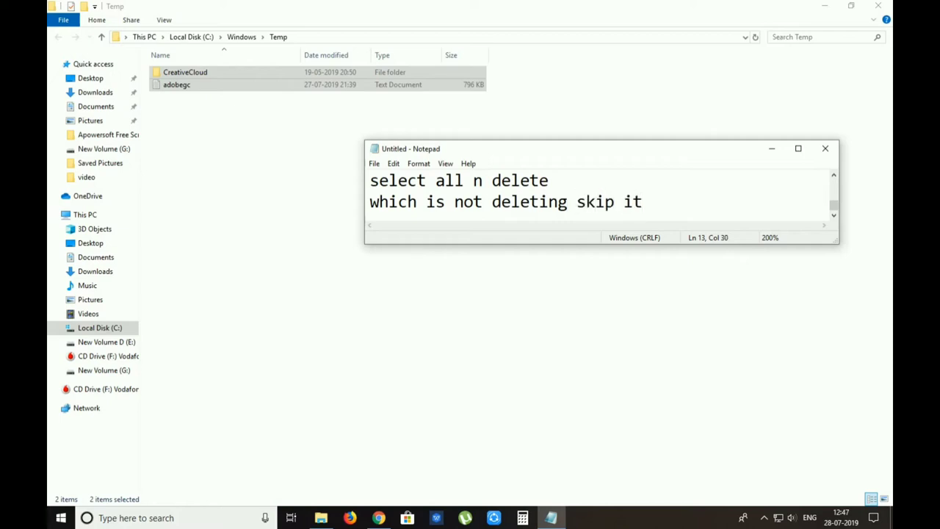
key(BackSpace)
key(BackSpace)
text(the files)
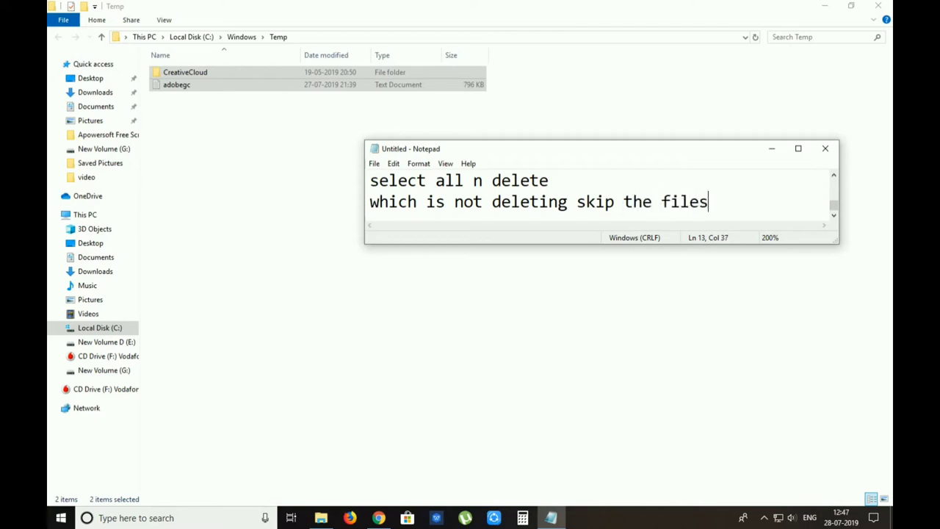
key(Return)
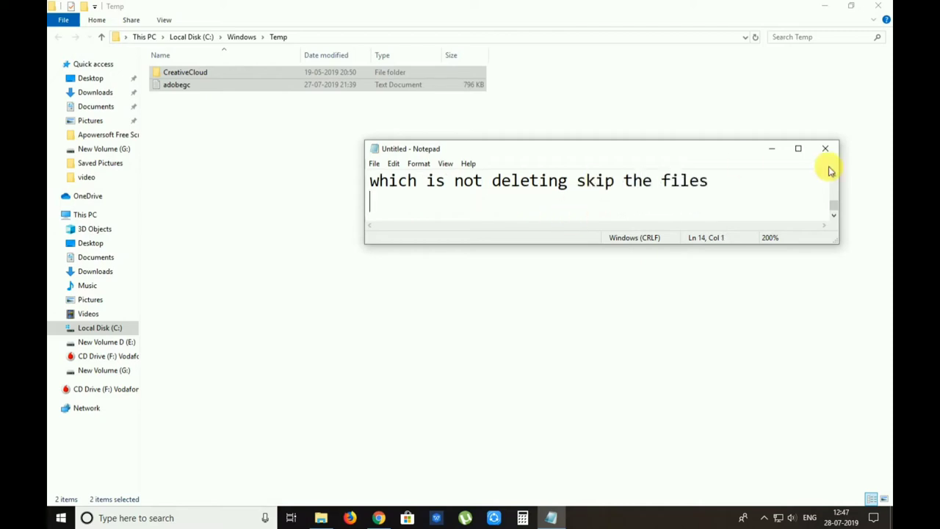
click(875, 8)
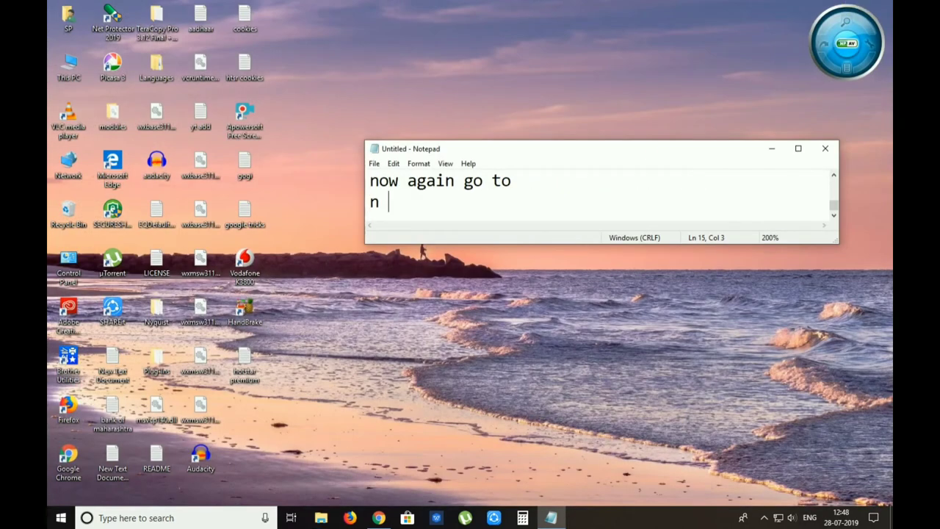
Step: Reword the note's last instruction to "now again press win+r" and open the Run dialog
key(BackSpace)
key(BackSpace)
key(BackSpace)
key(BackSpace)
key(BackSpace)
key(BackSpace)
key(BackSpace)
key(BackSpace)
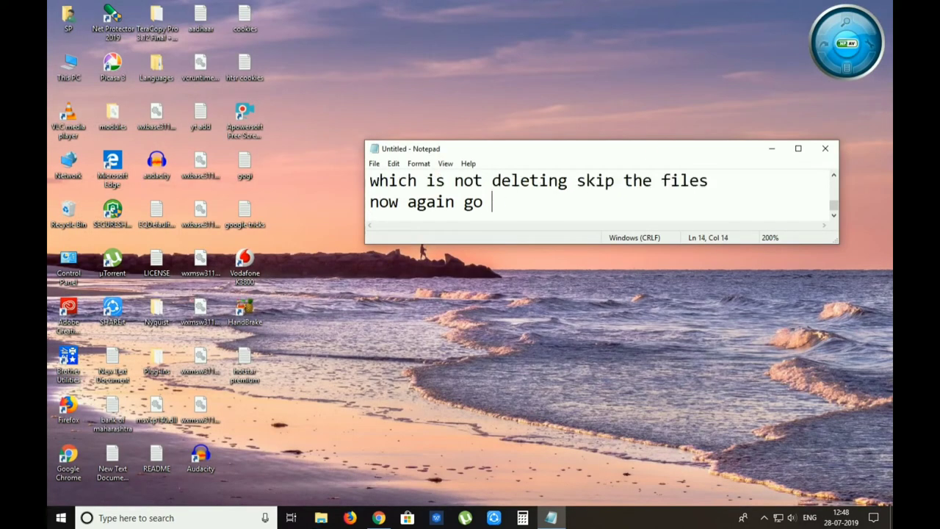
text([)
text(press )
text(w)
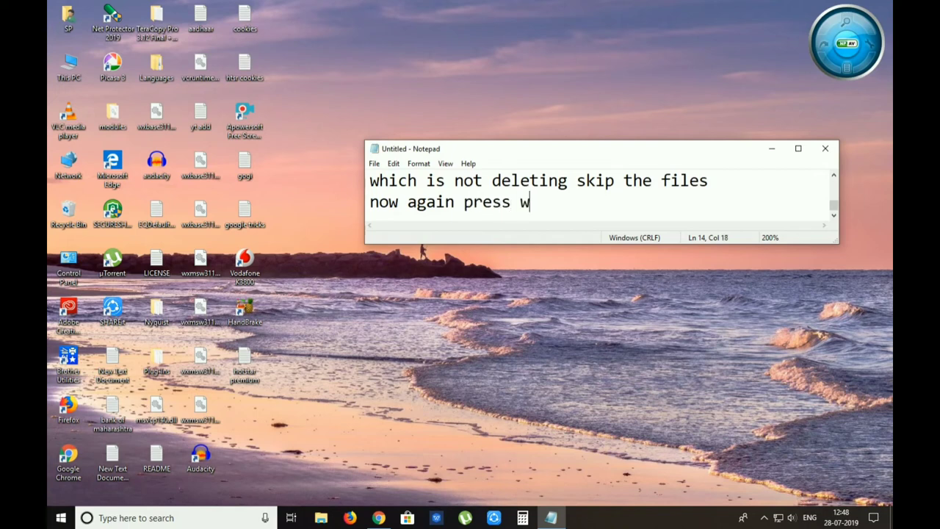
text(nin+r)
key(super+r)
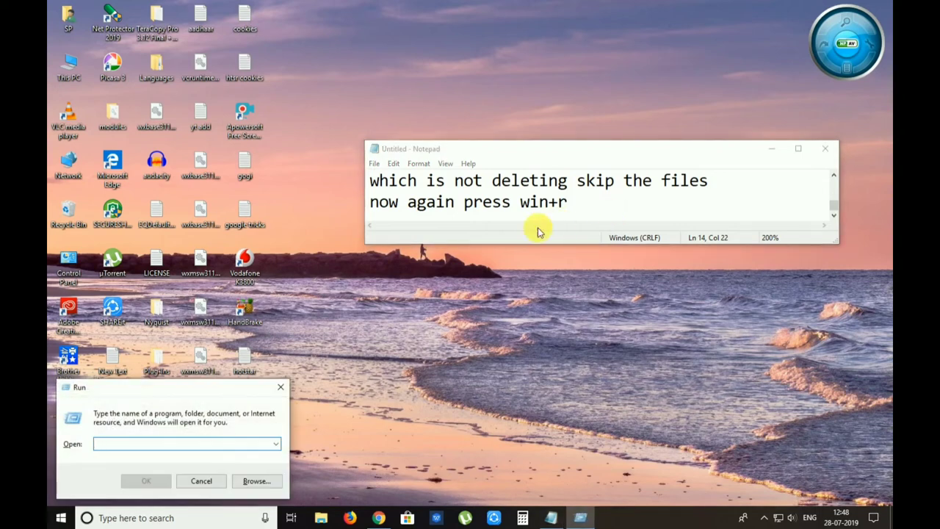
Step: Add the line "n type prefetch" to the note and enter "prefetch" in the Run dialog
click(573, 203)
key(Return)
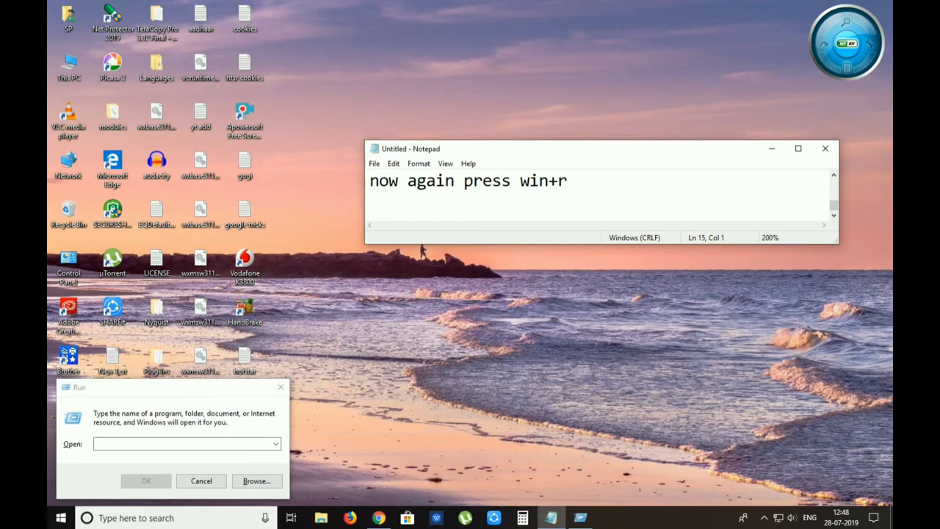
text(n type pre)
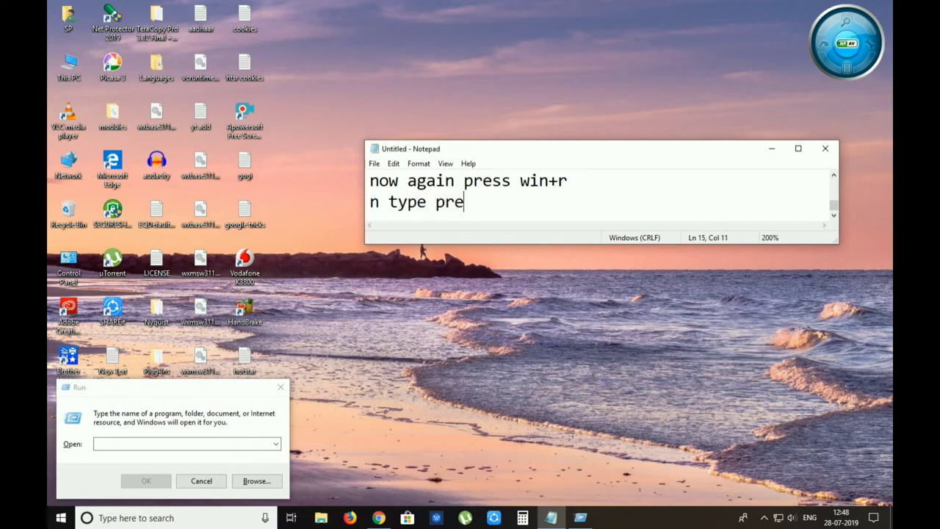
text(fetch)
key(Return)
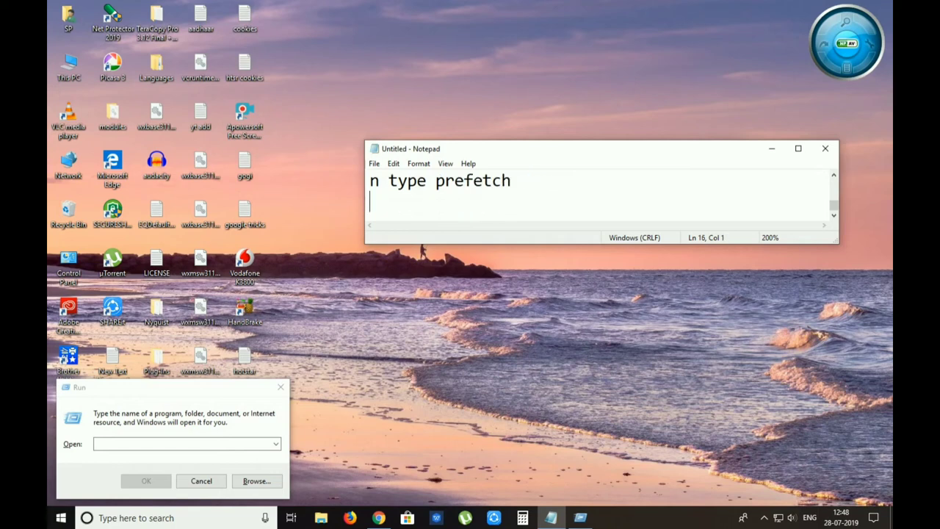
click(199, 447)
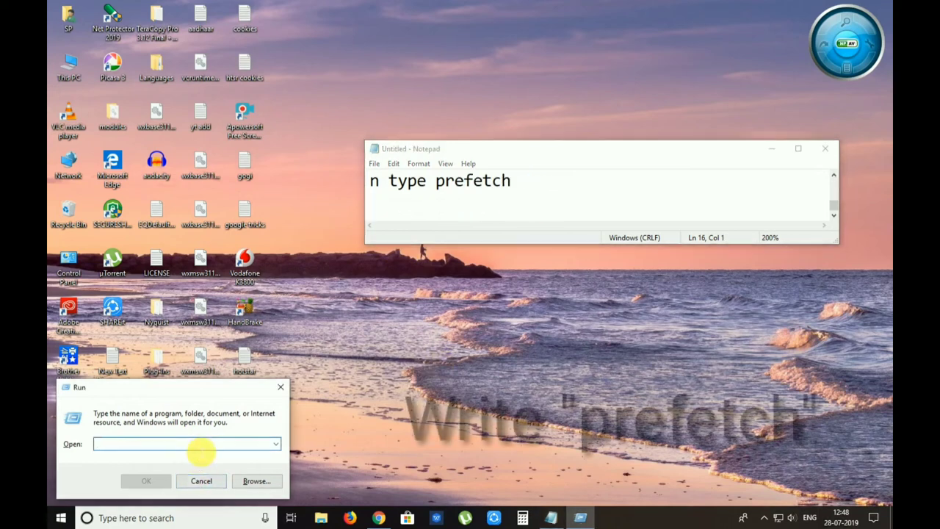
text(prefetch)
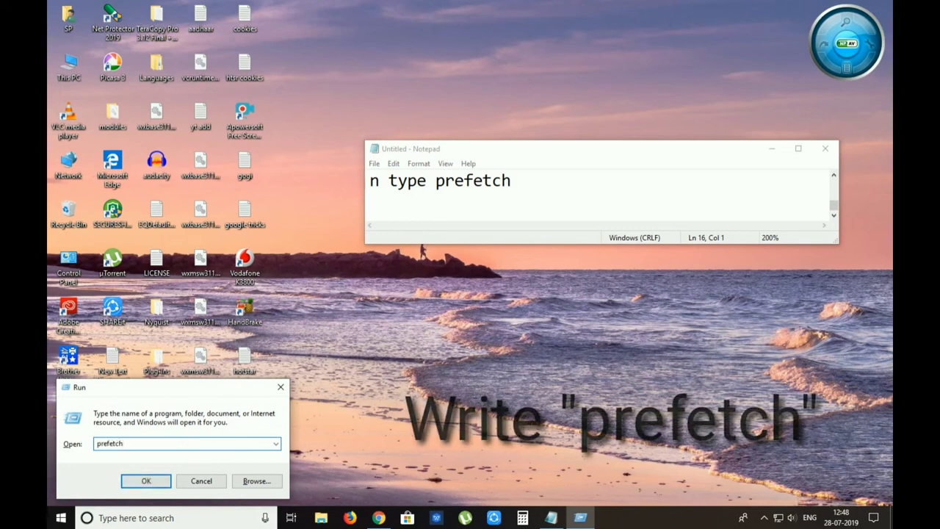
Step: Add the line "n press ok" to the note, and execute the Run command to open the Prefetch folder, granting access
click(512, 181)
key(Return)
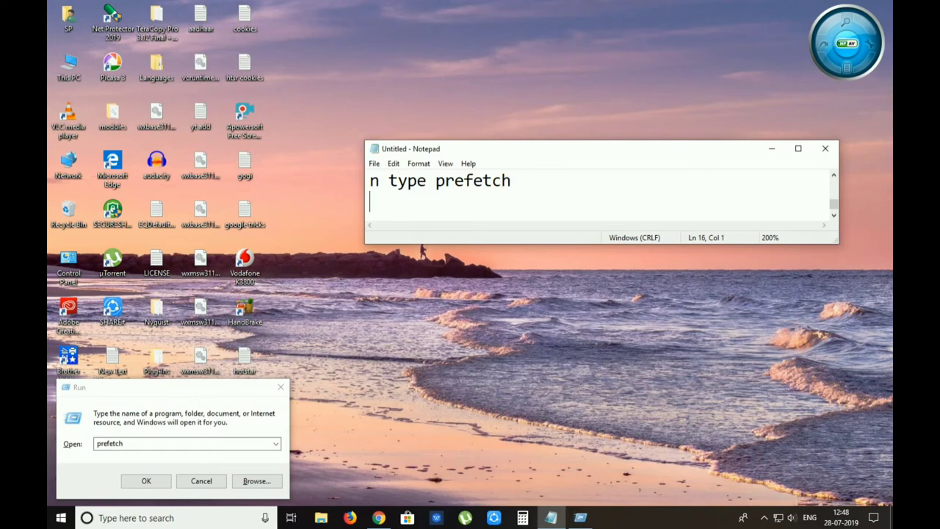
text(n press ok)
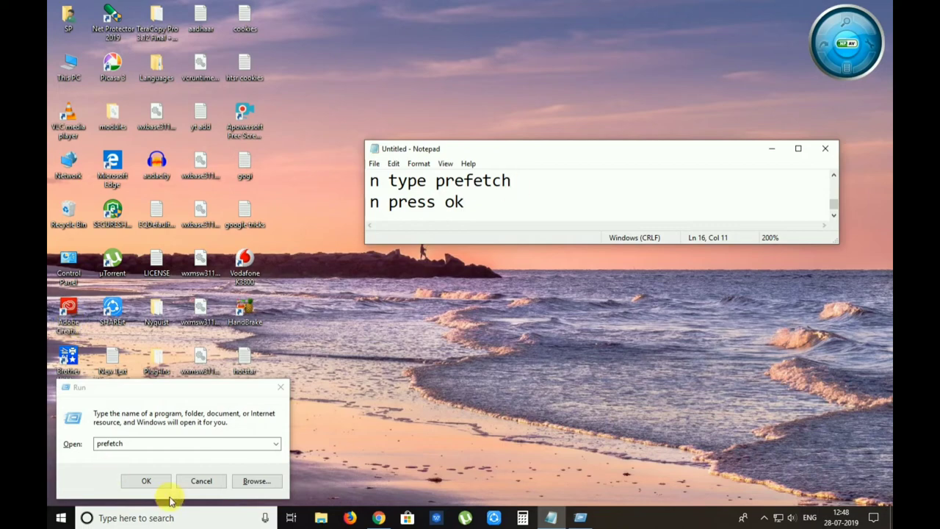
click(148, 480)
click(485, 274)
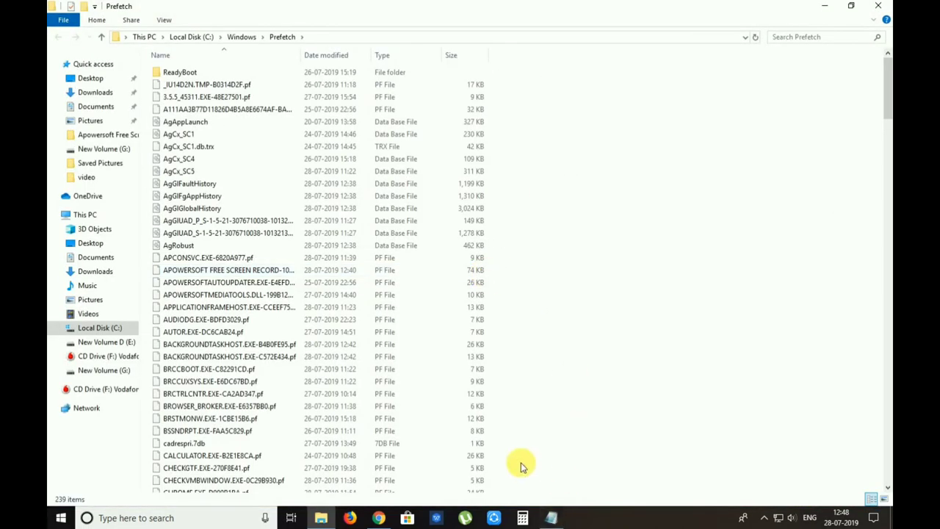
Step: Switch back to Notepad, move its window slightly aside, and add the line "select all n delete" to the note
click(549, 516)
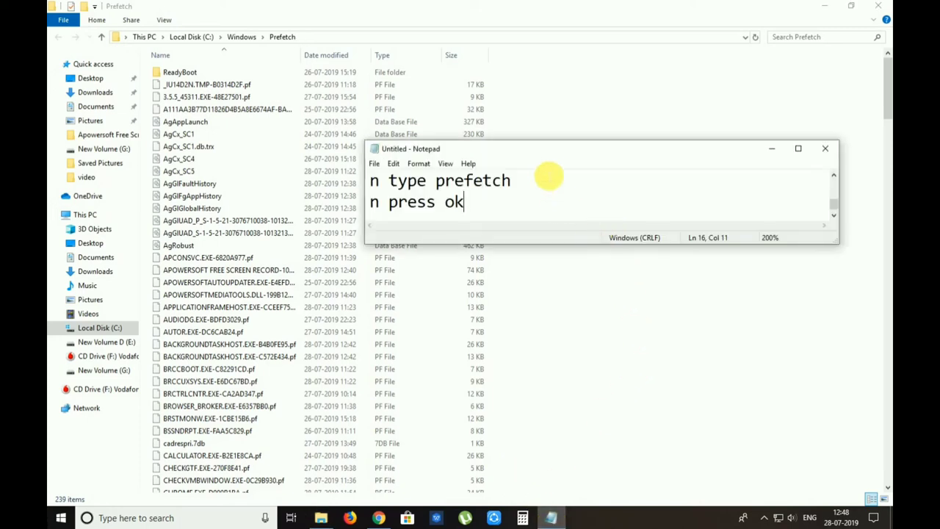
drag(551, 149, 592, 144)
key(Return)
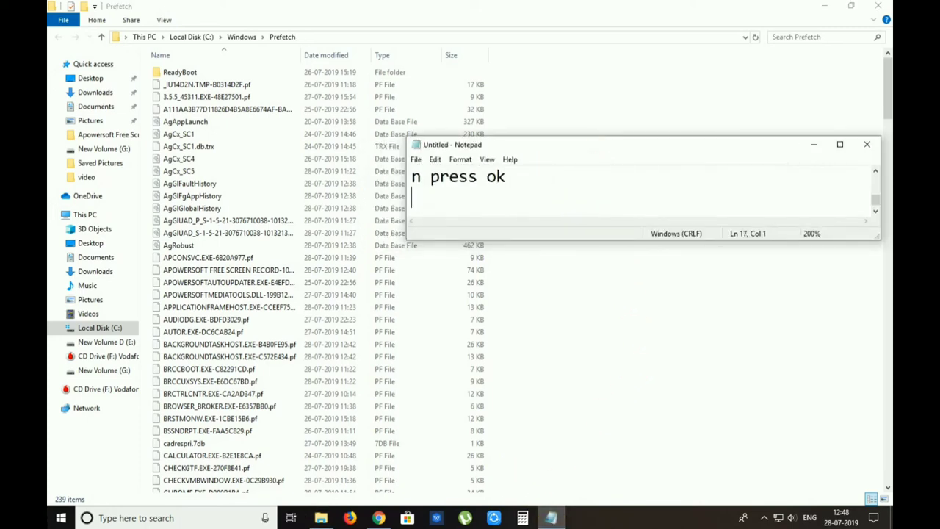
text(select all n delete)
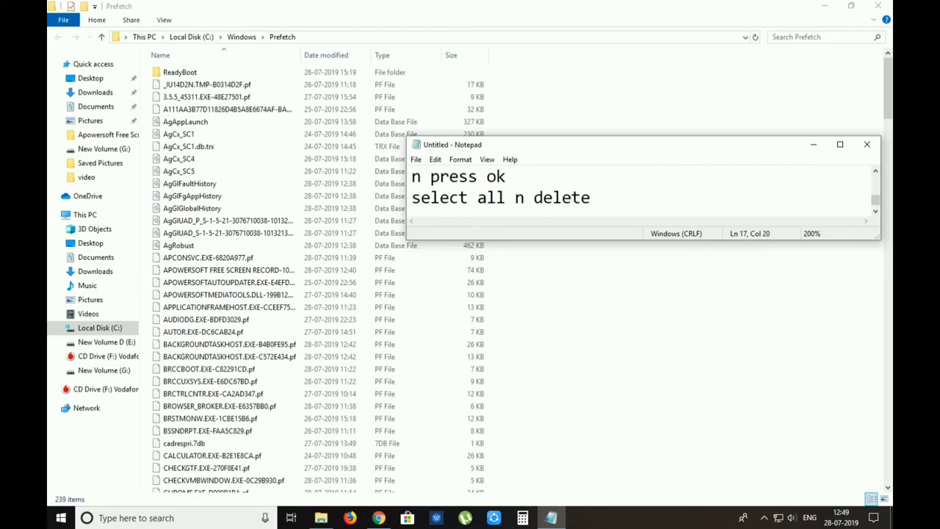
Step: Delete all items in the Prefetch folder and clear the note's text
key(ctrl+a)
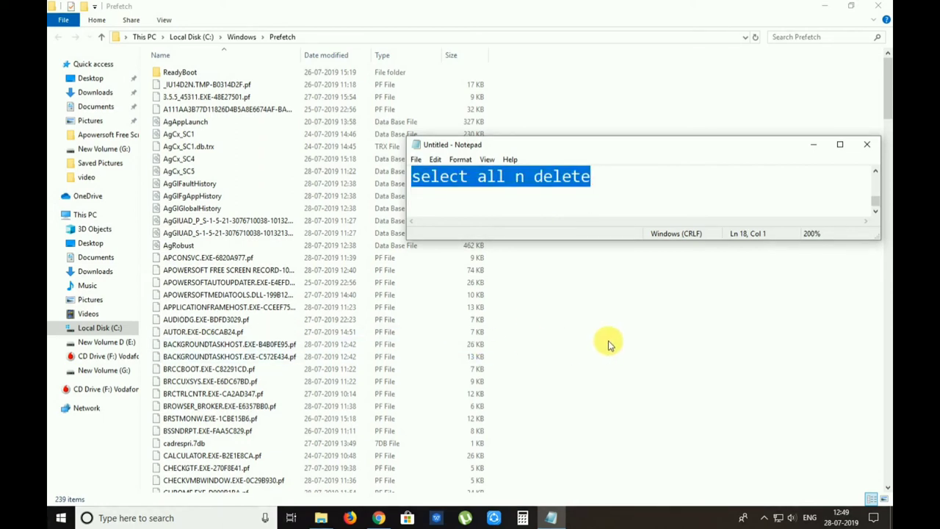
click(661, 264)
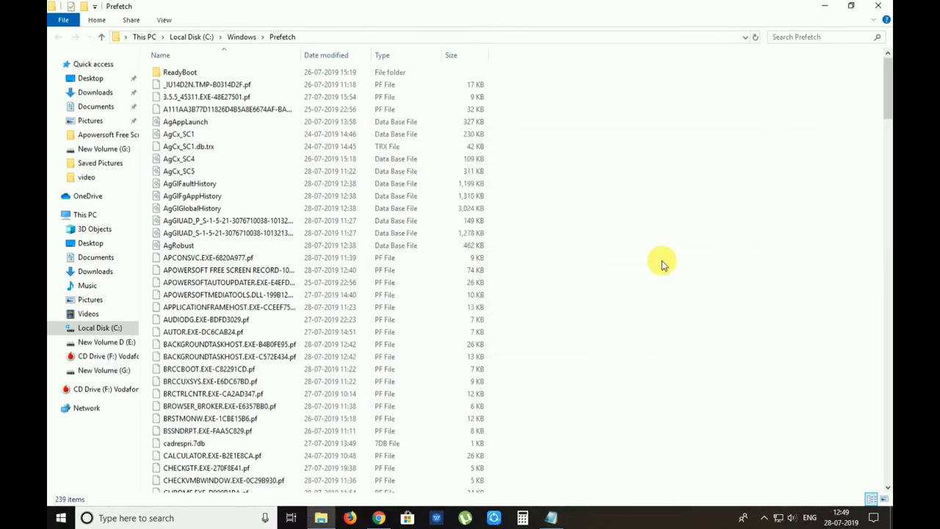
key(ctrl+a)
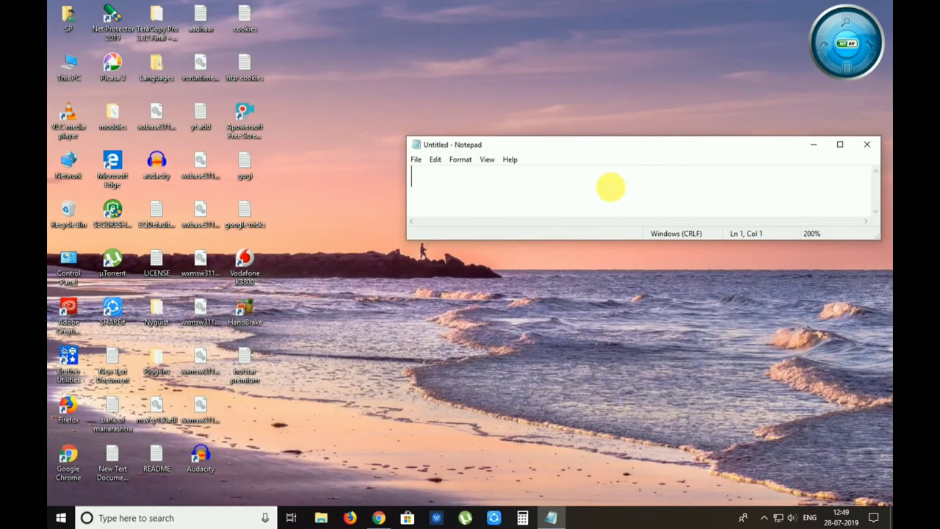
Step: Write "now go to recycle bin" and "n delete file from their" on two lines in the empty note
text(now g)
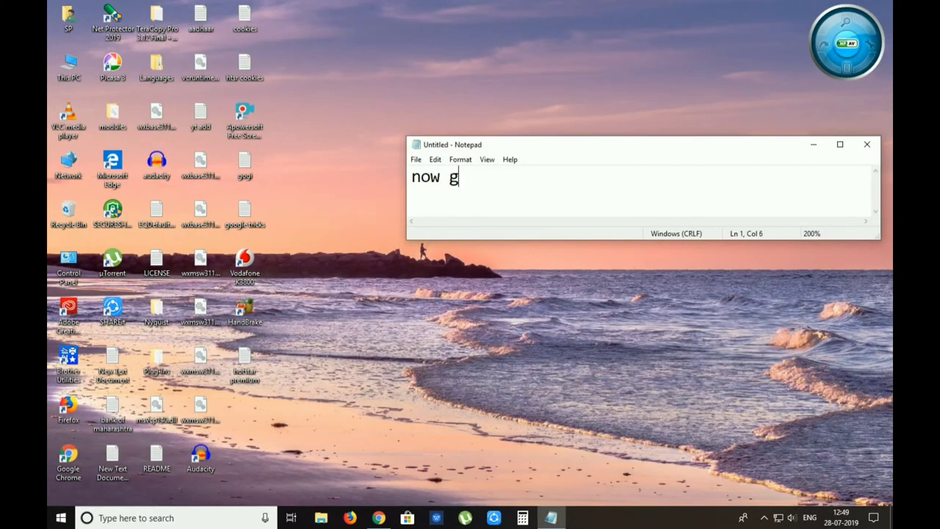
text(o to recy)
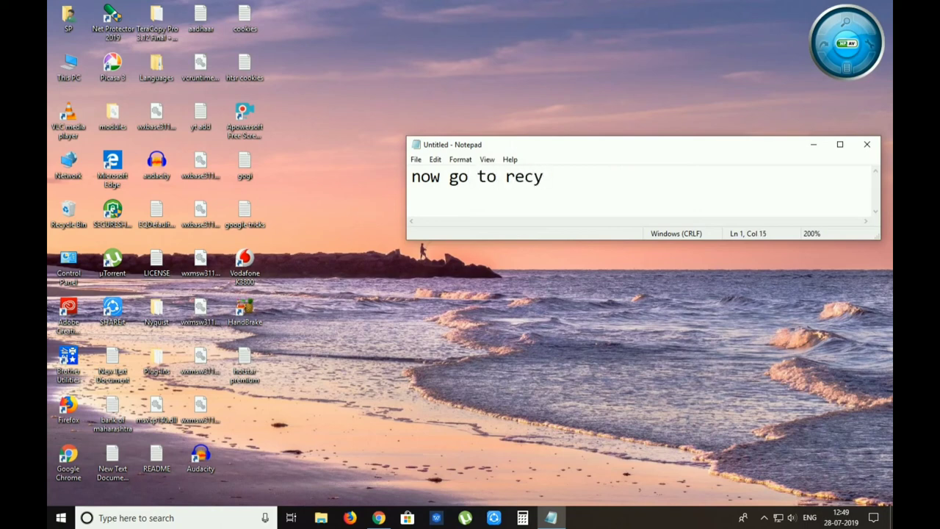
text(cle bin )
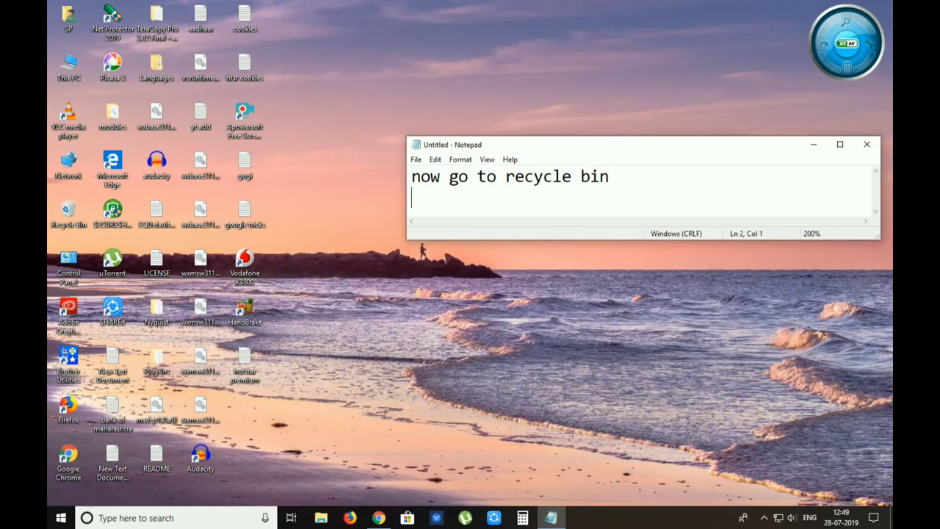
text(n de)
key(BackSpace)
text(dek)
text(lete )
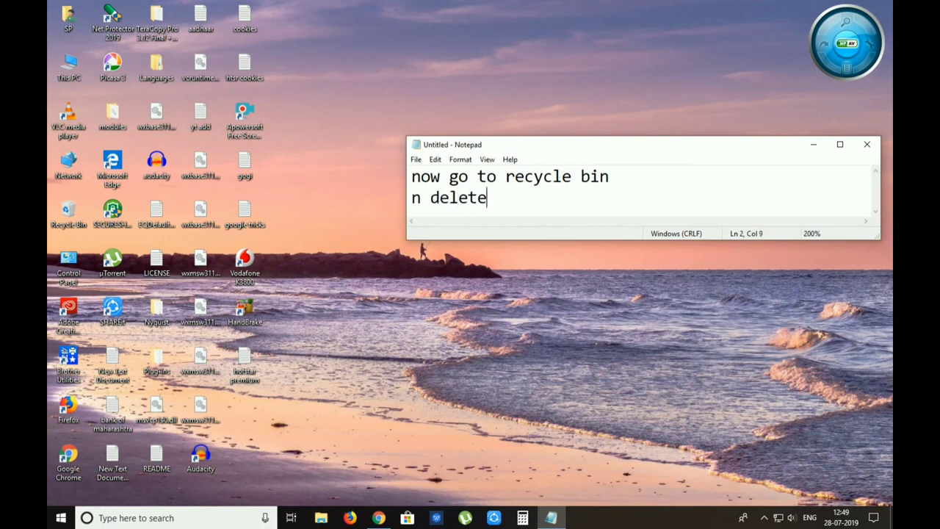
text(file from )
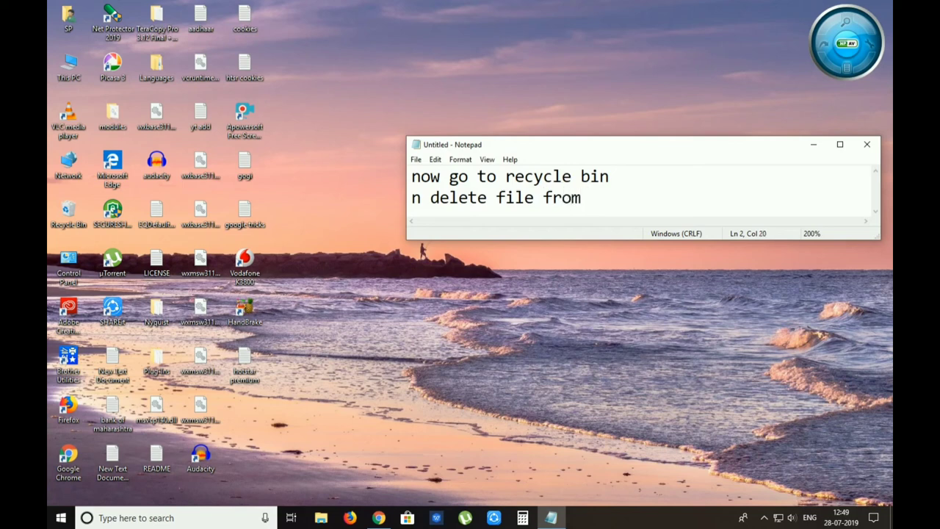
text(their)
Step: Minimize Notepad and permanently delete everything in the Recycle Bin, continuing with administrator permission for all current items, and close its window
click(812, 144)
double_click(62, 208)
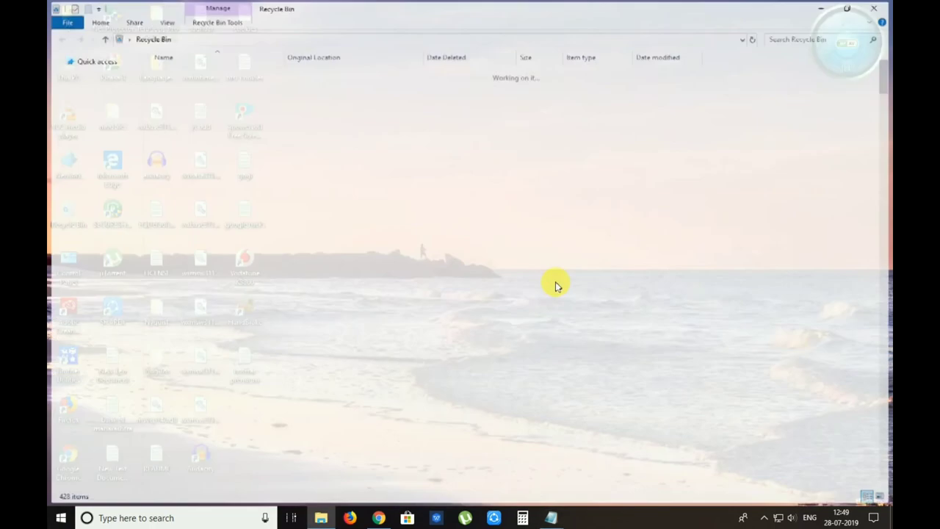
key(ctrl+a)
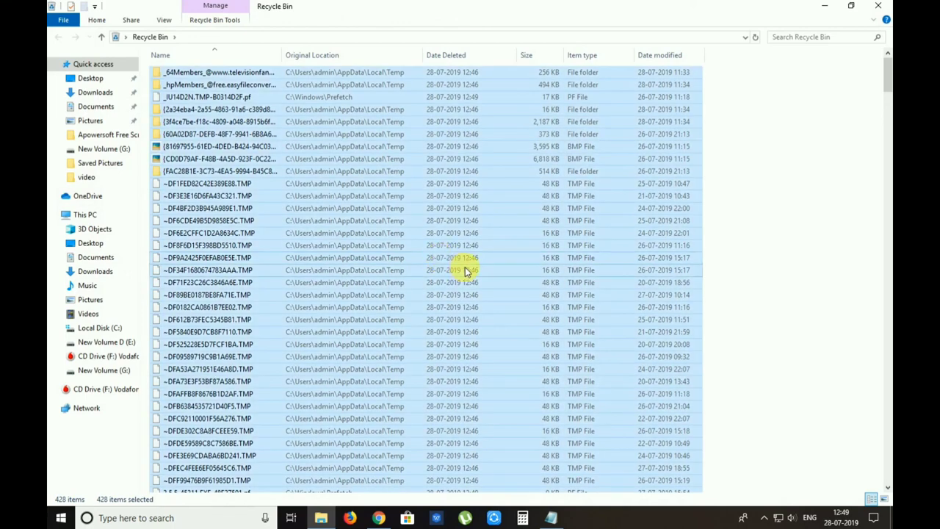
key(Delete)
click(502, 270)
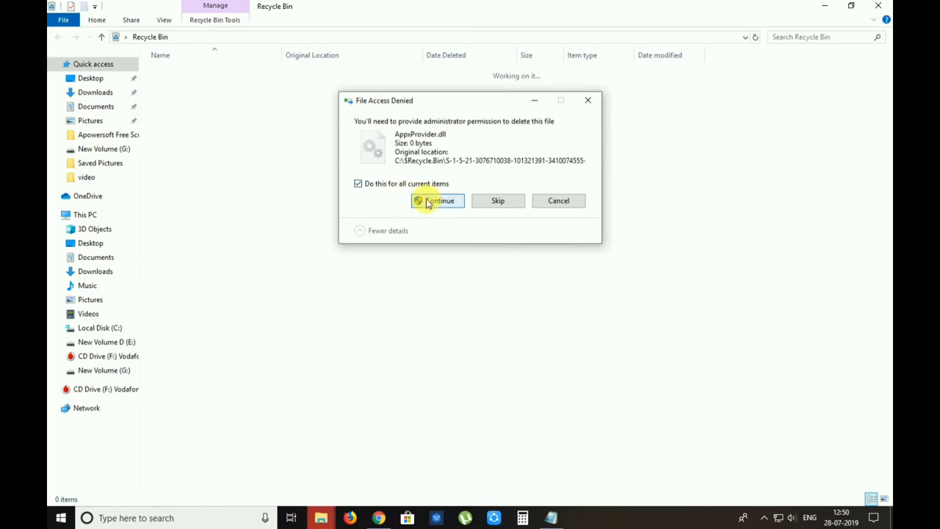
click(430, 201)
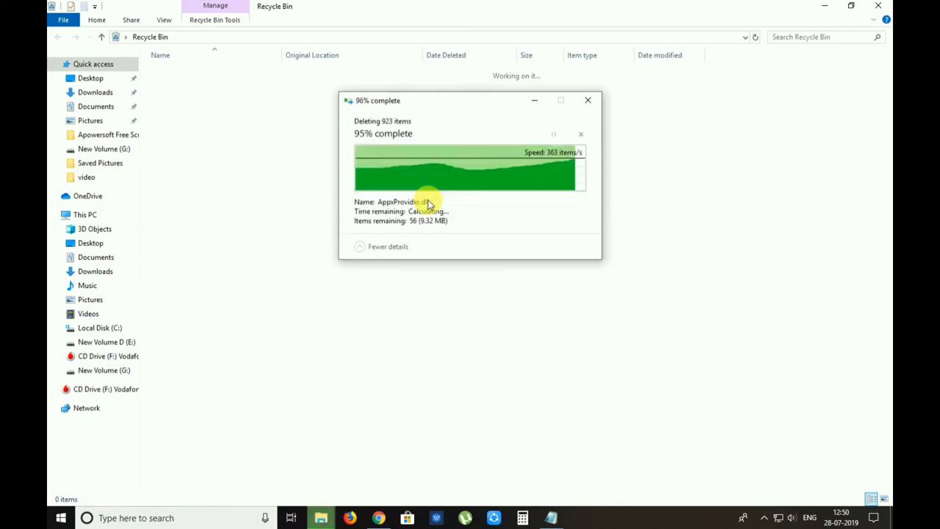
click(878, 6)
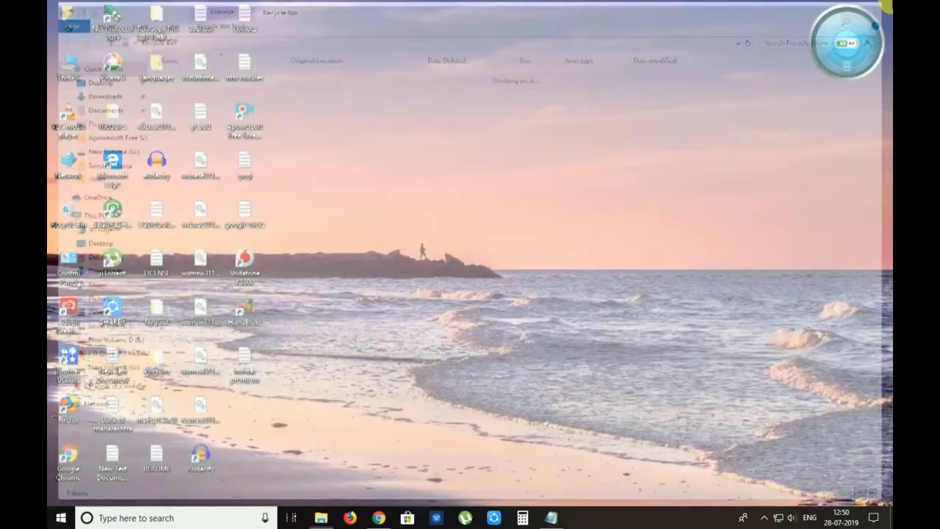
Step: Restore Notepad, start a new line below the recycle bin instructions, and minimize the window again
click(551, 516)
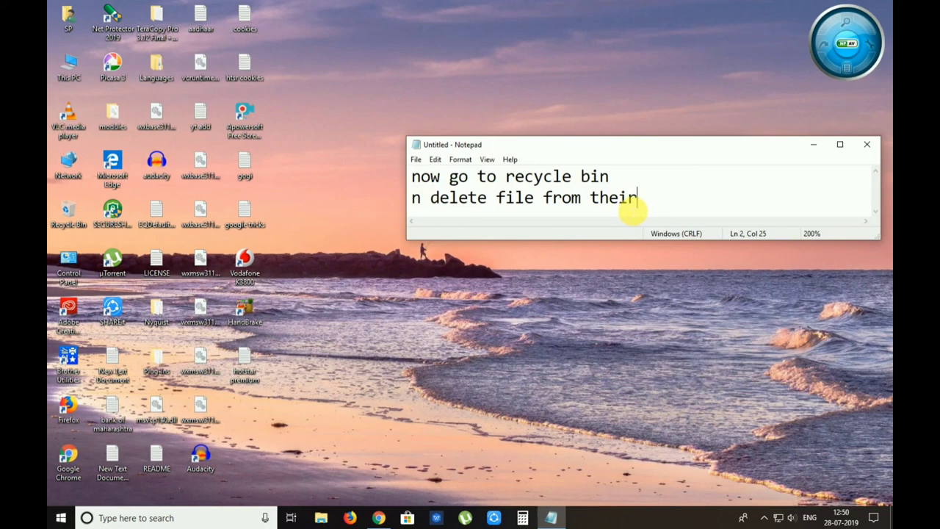
key(Return)
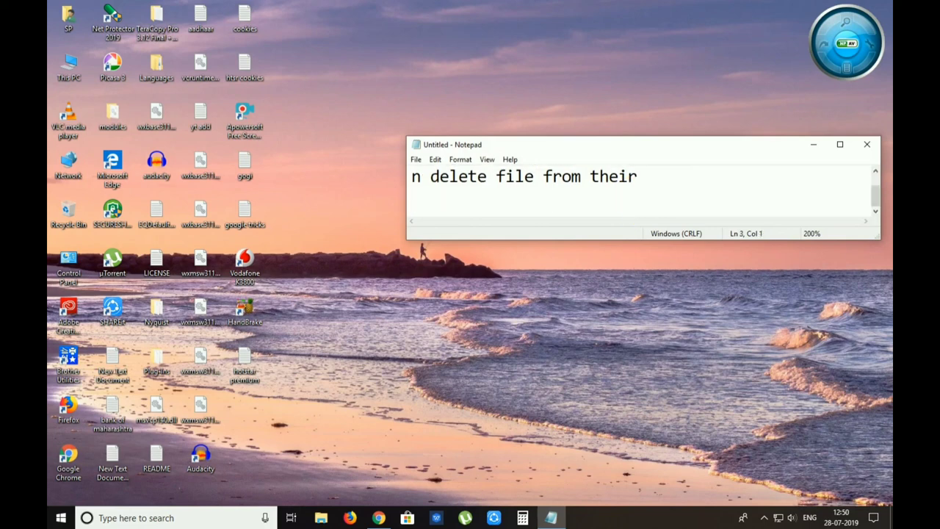
click(819, 146)
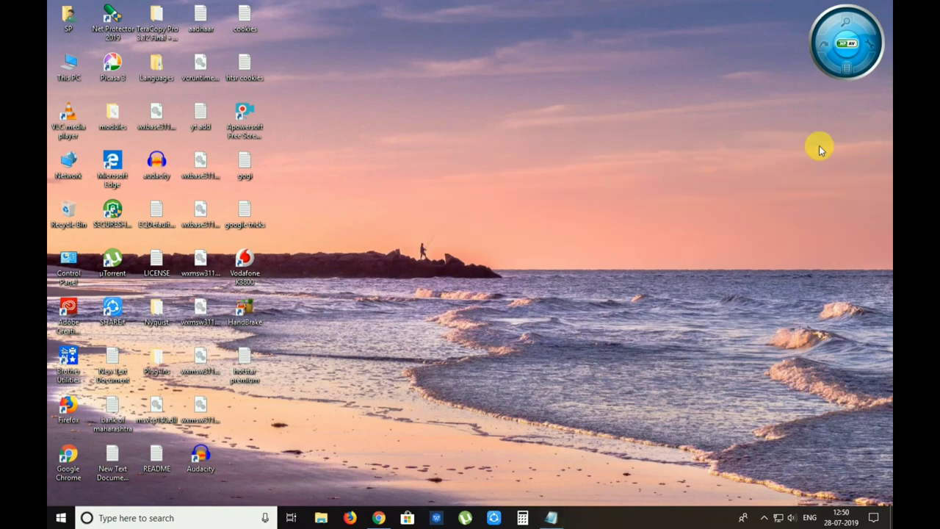